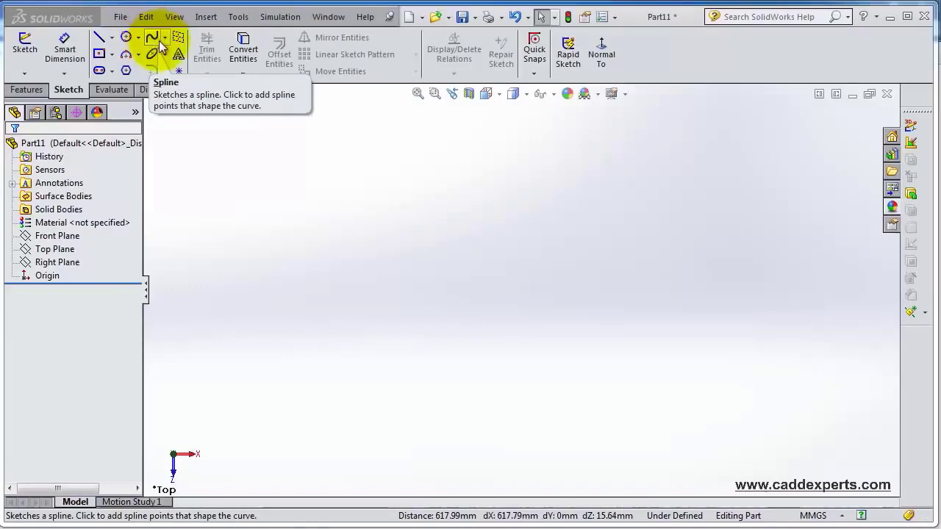
{"action": "left_click", "coordinate": [151, 38]}
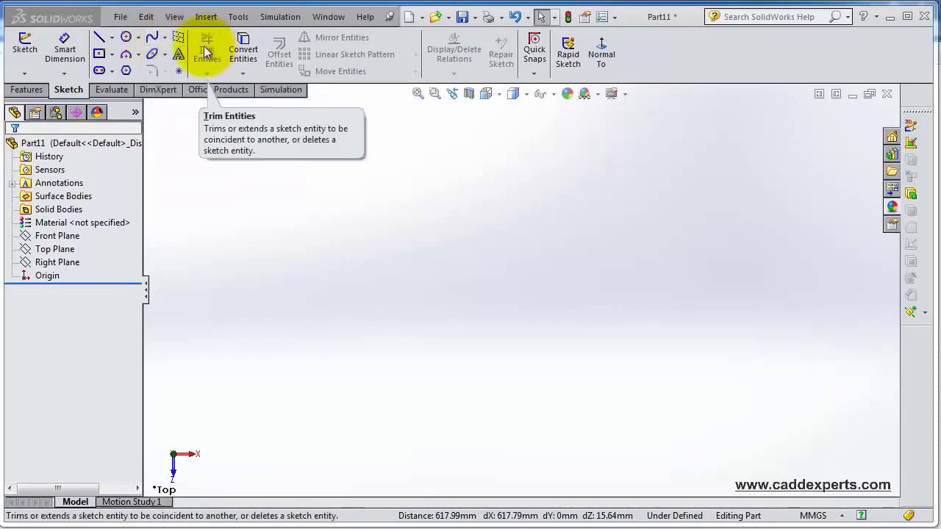
{"action": "left_click", "coordinate": [167, 43]}
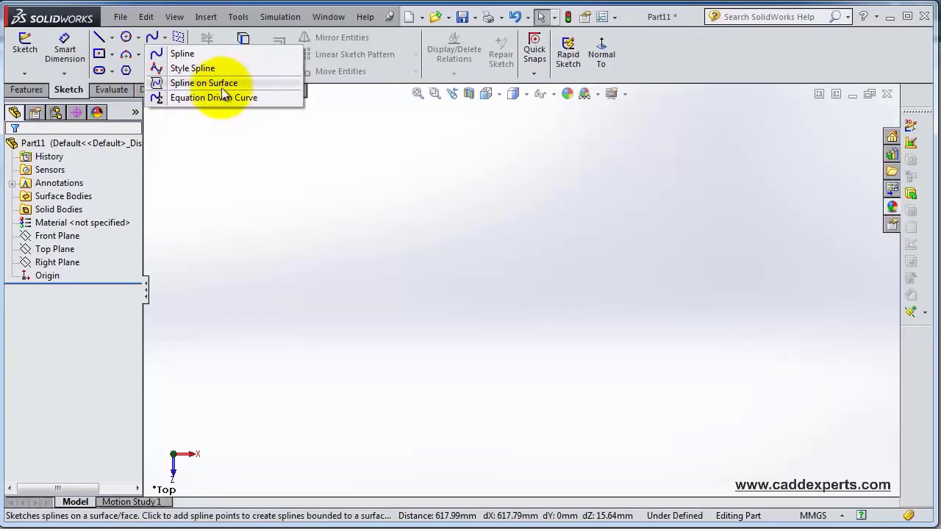
{"action": "left_click", "coordinate": [184, 54]}
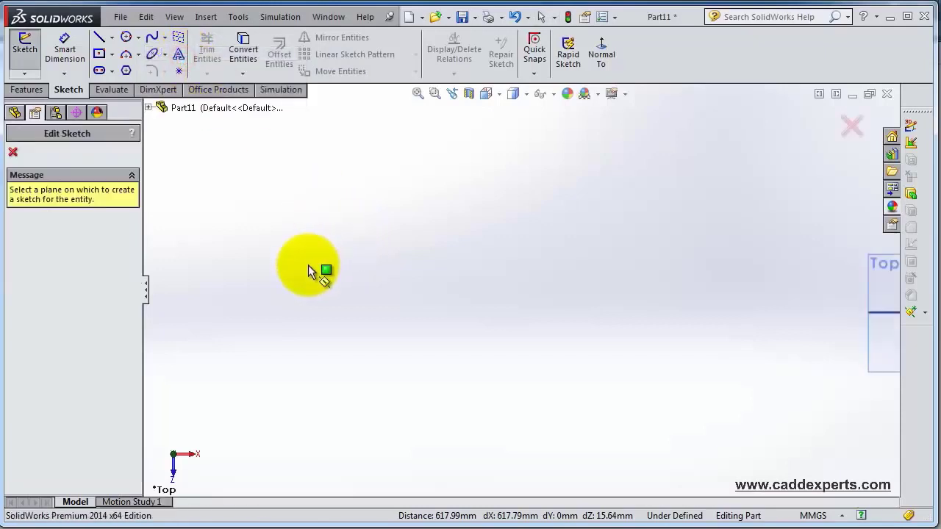
{"action": "left_click", "coordinate": [308, 266]}
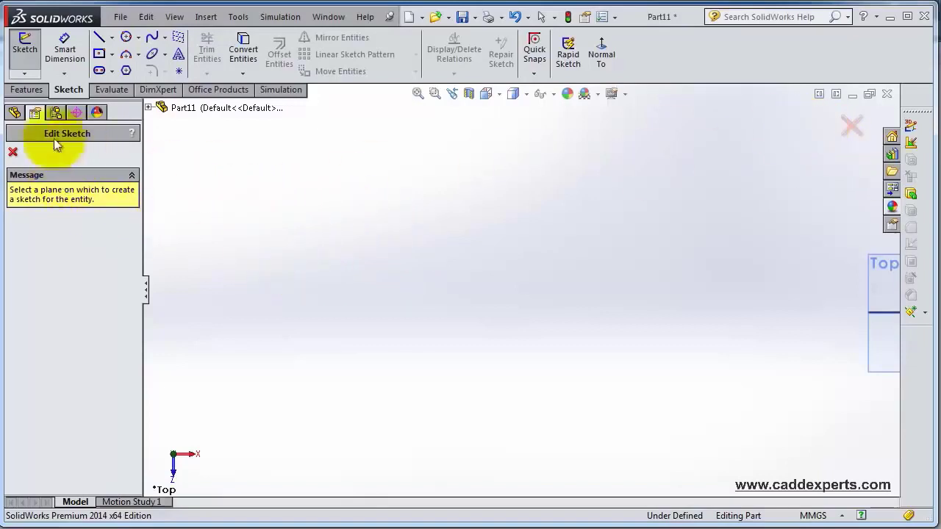
{"action": "left_click", "coordinate": [12, 152]}
Start a new sketch on the Top Plane
{"action": "left_click", "coordinate": [57, 235]}
{"action": "left_click", "coordinate": [71, 250]}
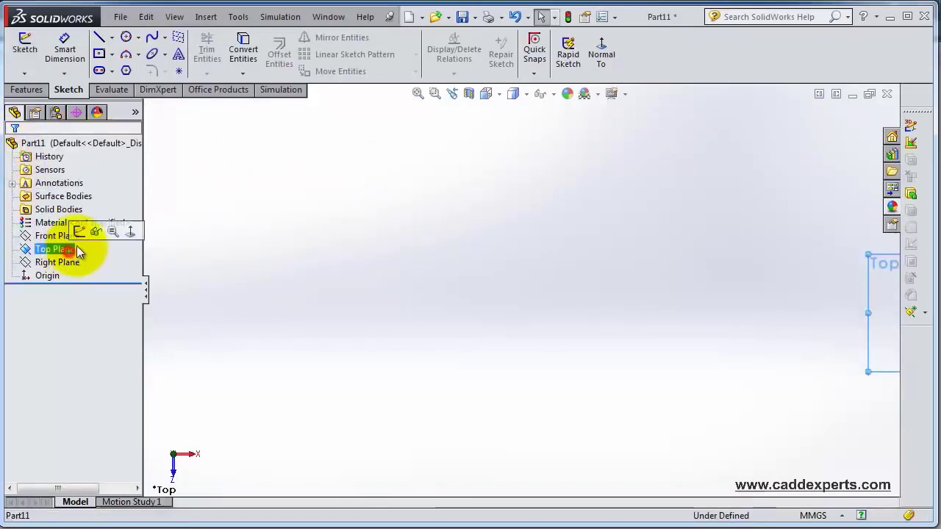
{"action": "left_click", "coordinate": [86, 231]}
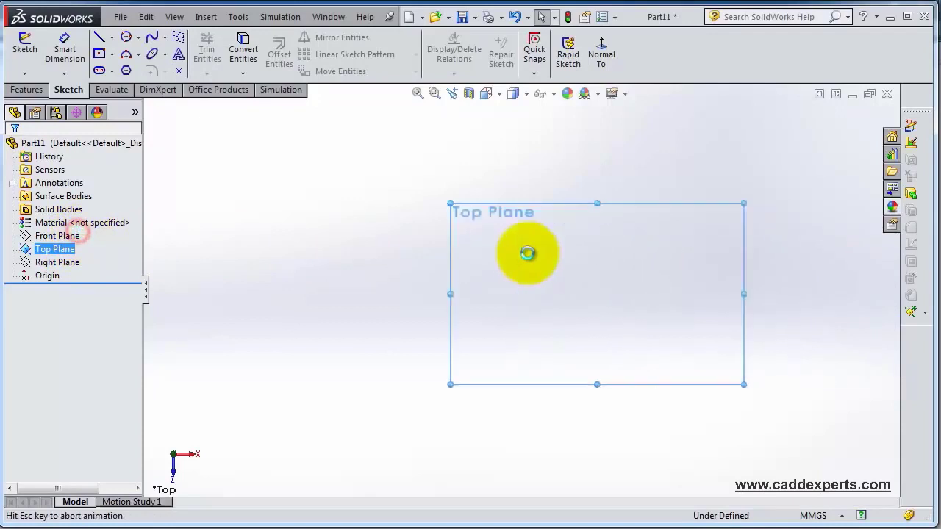
Draw a straight horizontal two-point spline about 126 mm long, running through the origin
{"action": "left_click", "coordinate": [151, 37]}
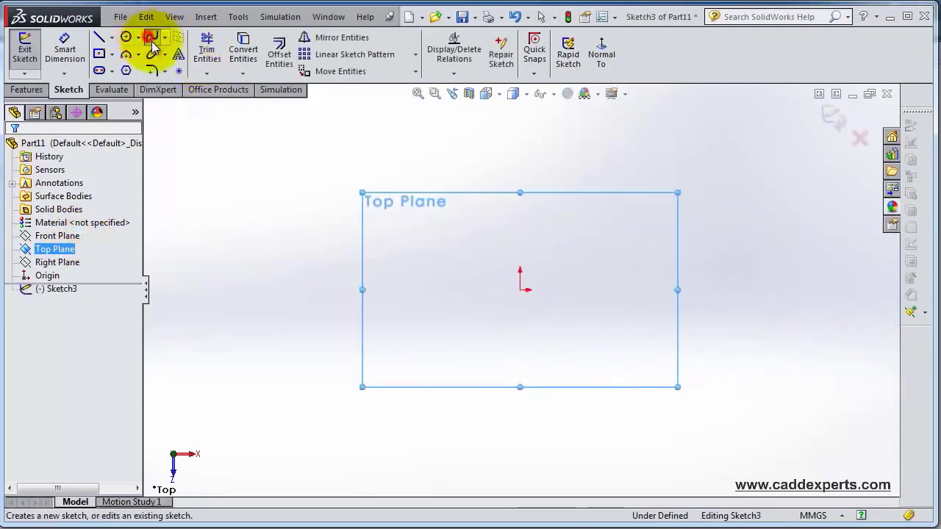
{"action": "left_click", "coordinate": [407, 291]}
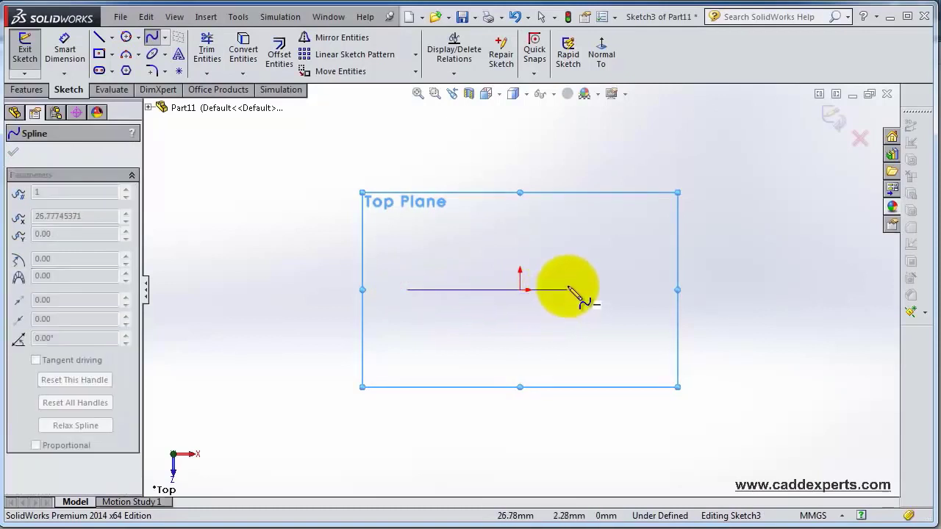
{"action": "left_click", "coordinate": [632, 290]}
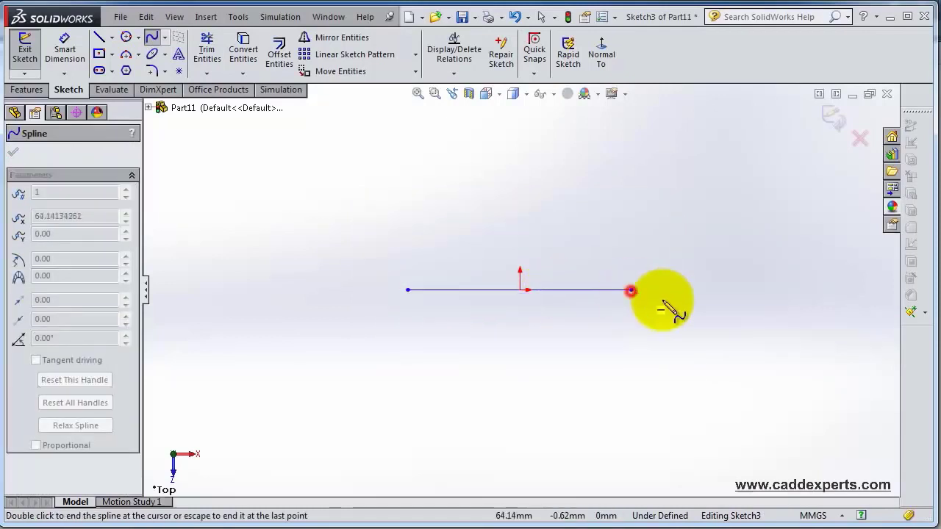
{"action": "right_click", "coordinate": [669, 293]}
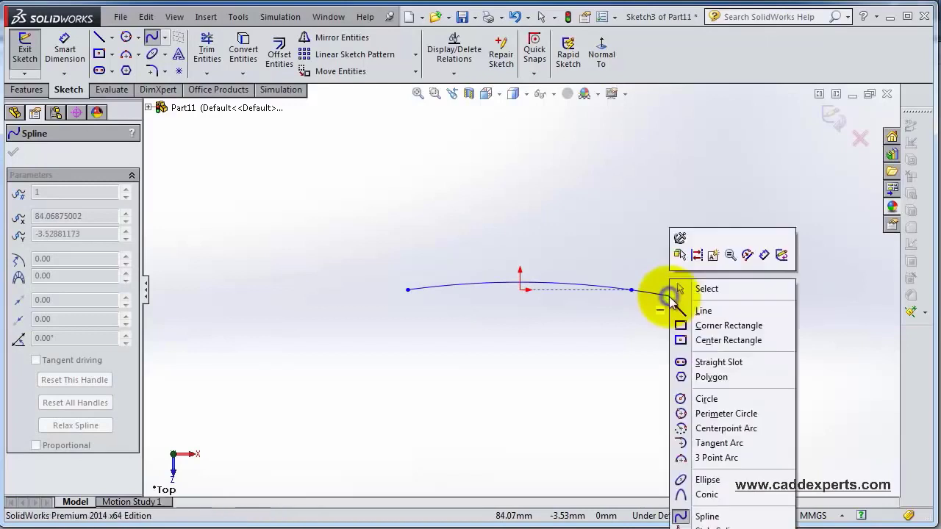
{"action": "left_click", "coordinate": [697, 291]}
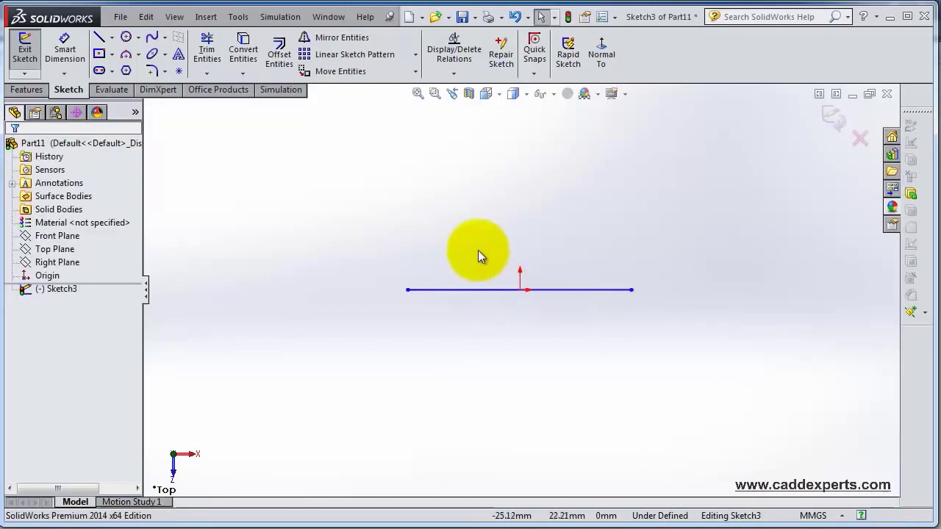
{"action": "left_click", "coordinate": [602, 293]}
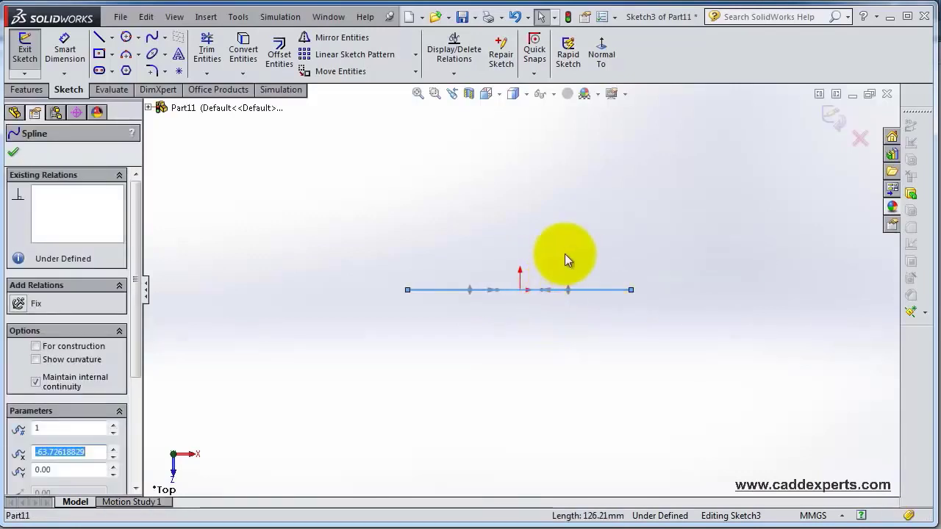
{"action": "left_click", "coordinate": [456, 206]}
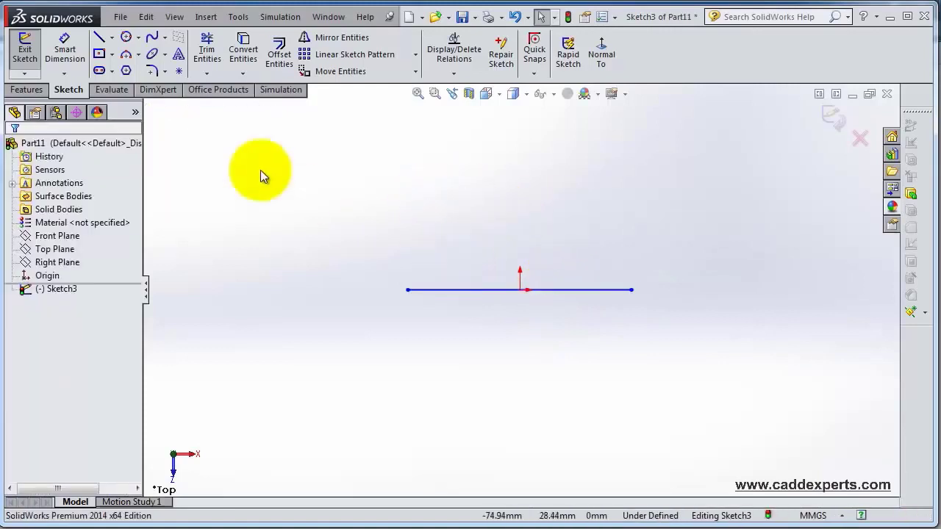
Draw an arched three-point spline with an arc length of about 198 mm above the straight spline
{"action": "left_click", "coordinate": [152, 37]}
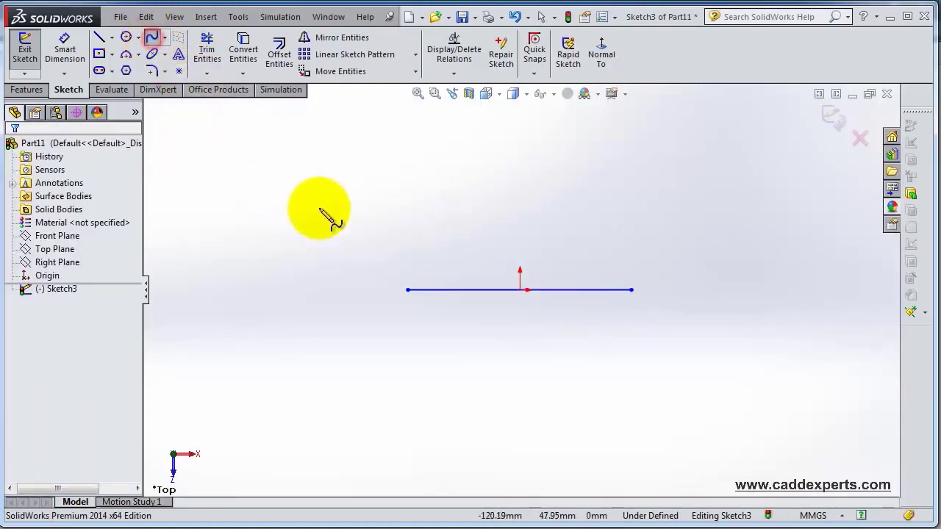
{"action": "left_click", "coordinate": [379, 216]}
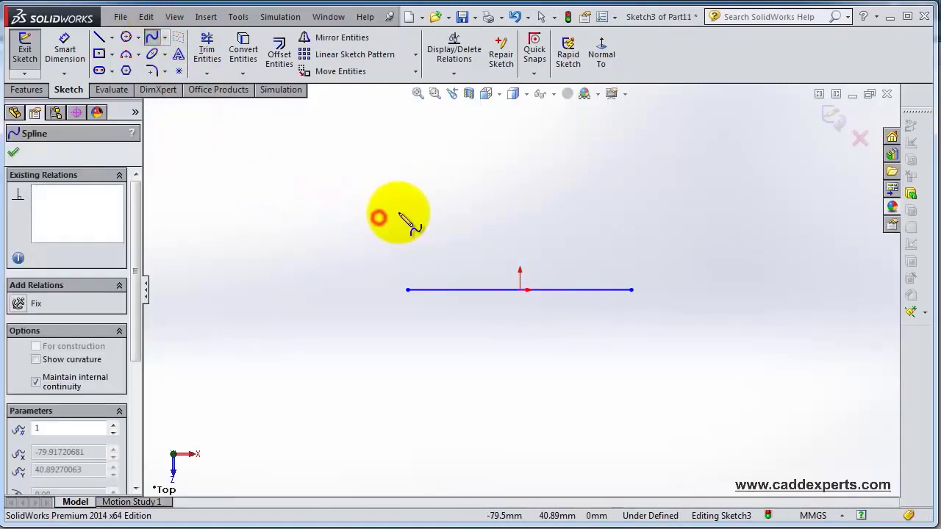
{"action": "left_click", "coordinate": [520, 158]}
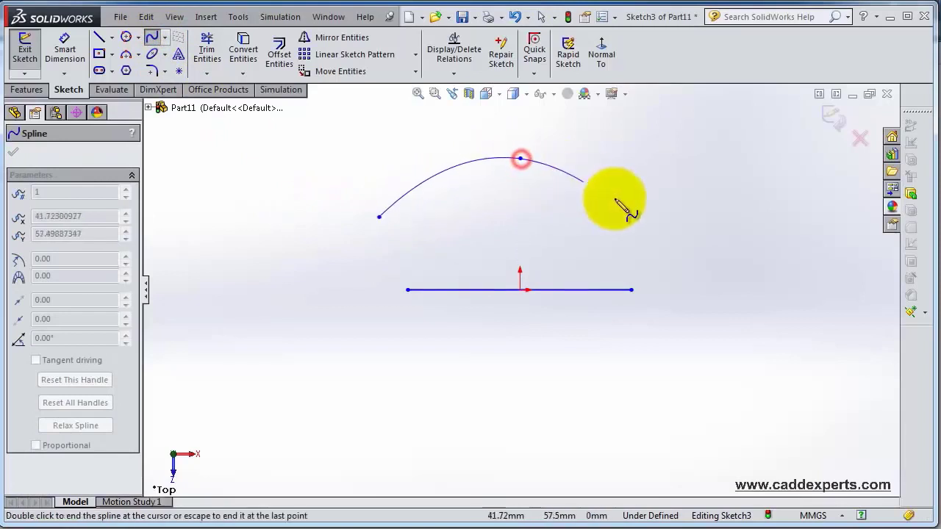
{"action": "left_click", "coordinate": [702, 213]}
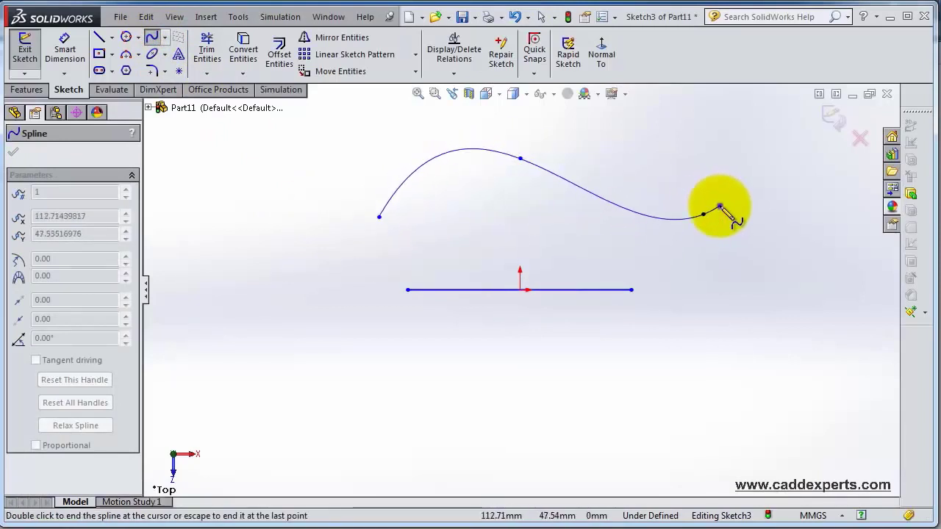
{"action": "right_click", "coordinate": [724, 211]}
{"action": "left_click", "coordinate": [739, 215]}
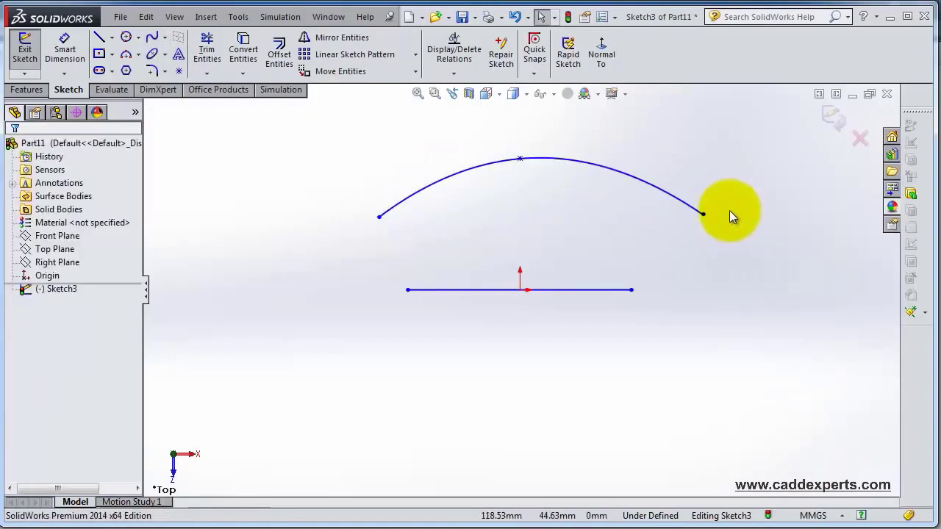
Adjust the length and angle of the spline handle at the arched spline's right end for a steeper, rounder curve
{"action": "left_click", "coordinate": [690, 208]}
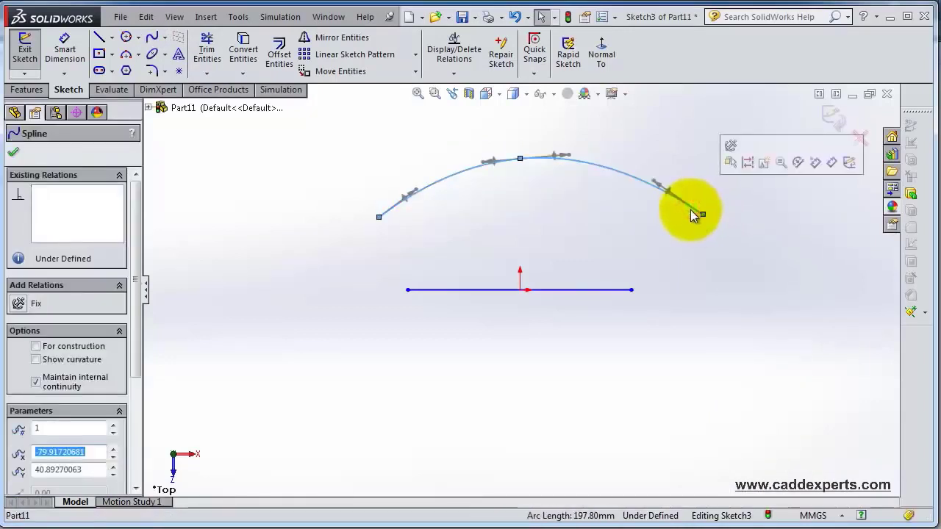
{"action": "scroll", "coordinate": [699, 222], "scroll_direction": "down", "scroll_amount": 3}
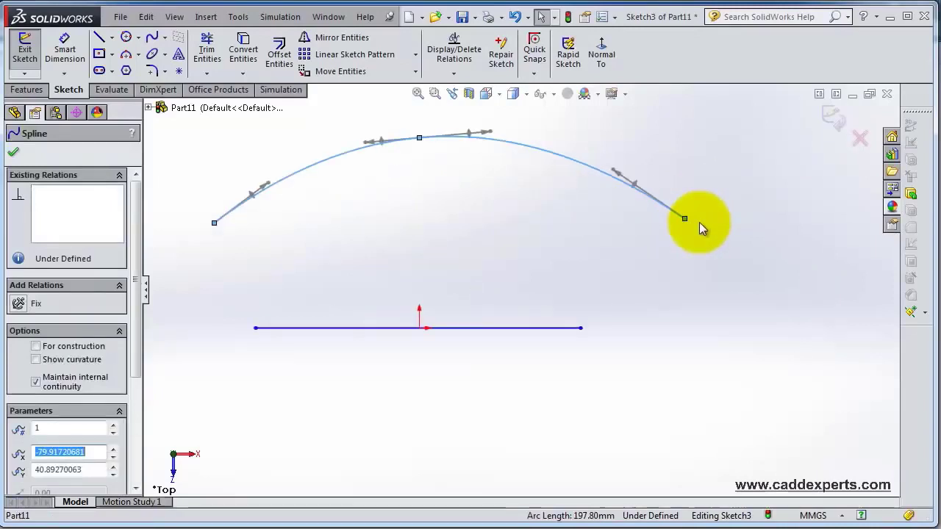
{"action": "scroll", "coordinate": [669, 206], "scroll_direction": "down", "scroll_amount": 1}
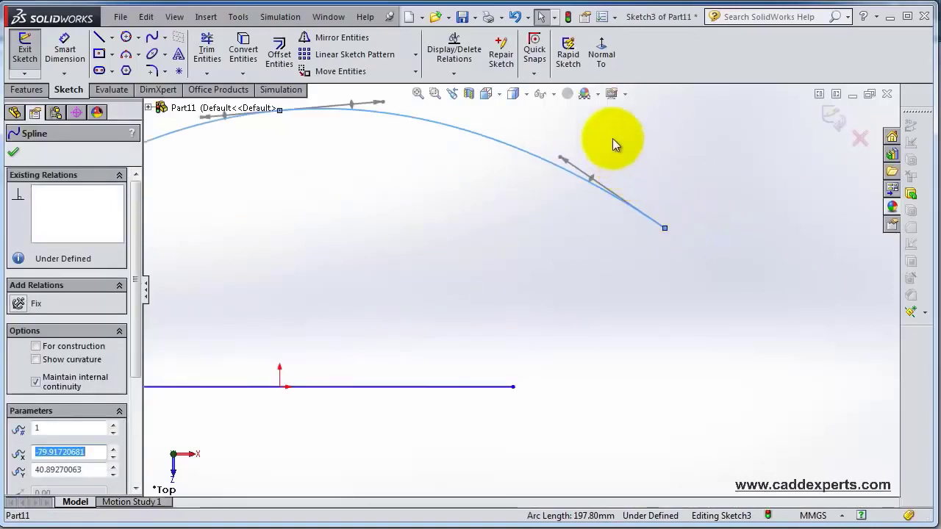
{"action": "scroll", "coordinate": [612, 138], "scroll_direction": "up", "scroll_amount": 1}
{"action": "scroll", "coordinate": [611, 138], "scroll_direction": "down", "scroll_amount": 4}
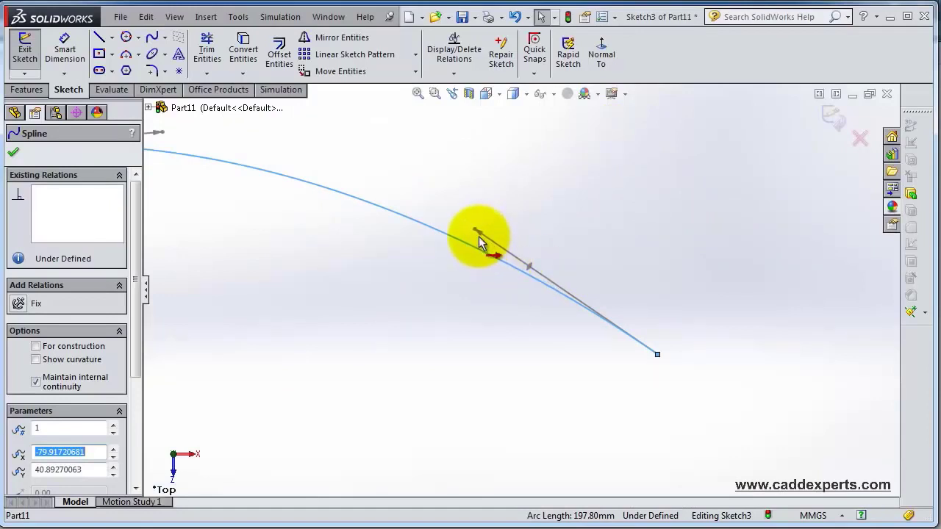
{"action": "left_click_drag", "start_coordinate": [479, 237], "coordinate": [441, 207]}
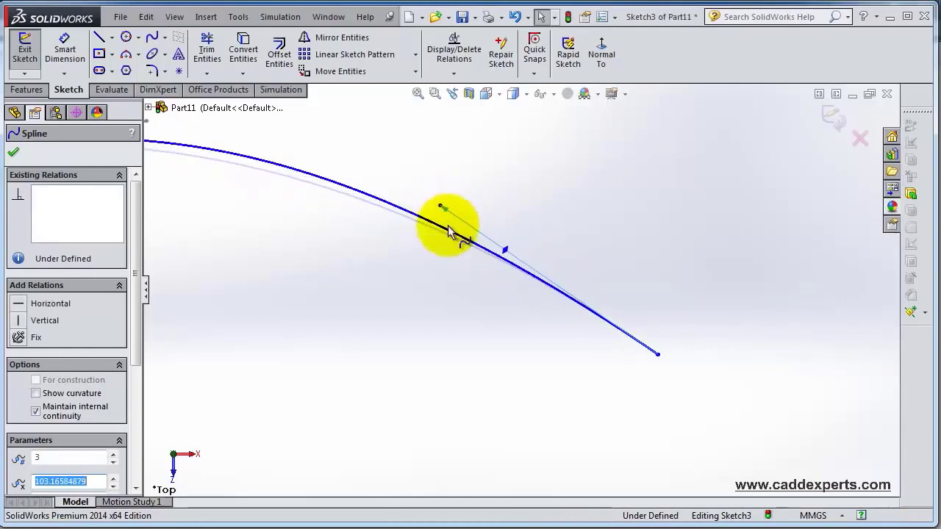
{"action": "left_click_drag", "start_coordinate": [506, 254], "coordinate": [576, 281]}
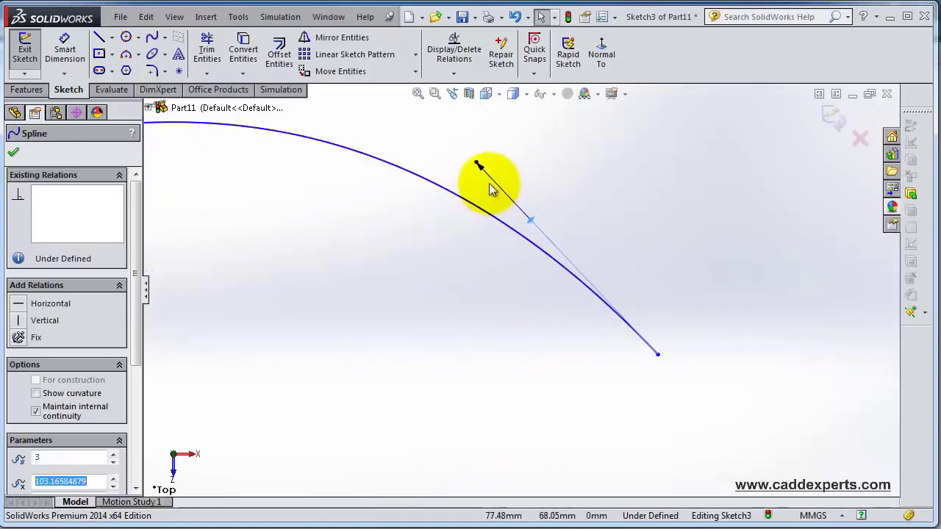
{"action": "left_click_drag", "start_coordinate": [499, 185], "coordinate": [564, 259]}
Rotate the arched spline's middle handle to nearly horizontal and steepen the handle at its left end
{"action": "scroll", "coordinate": [512, 276], "scroll_direction": "up", "scroll_amount": 6}
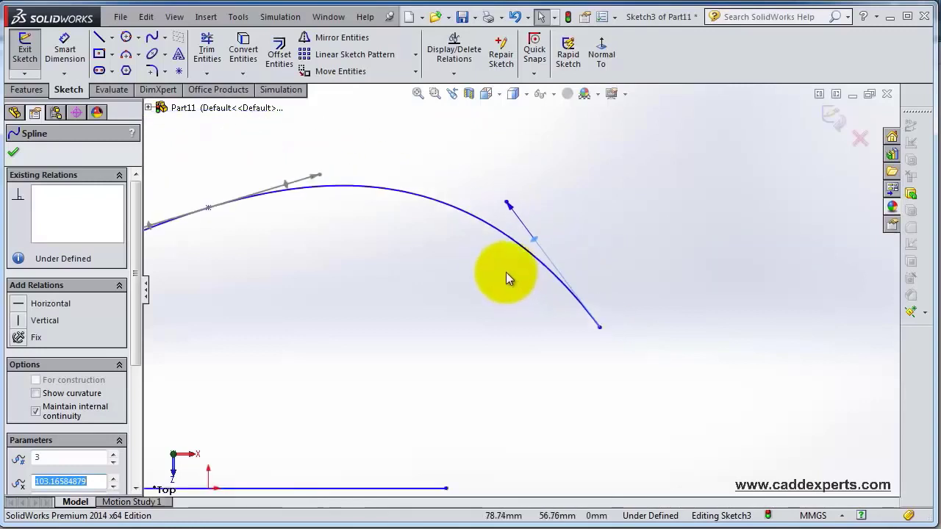
{"action": "scroll", "coordinate": [390, 251], "scroll_direction": "down", "scroll_amount": 6}
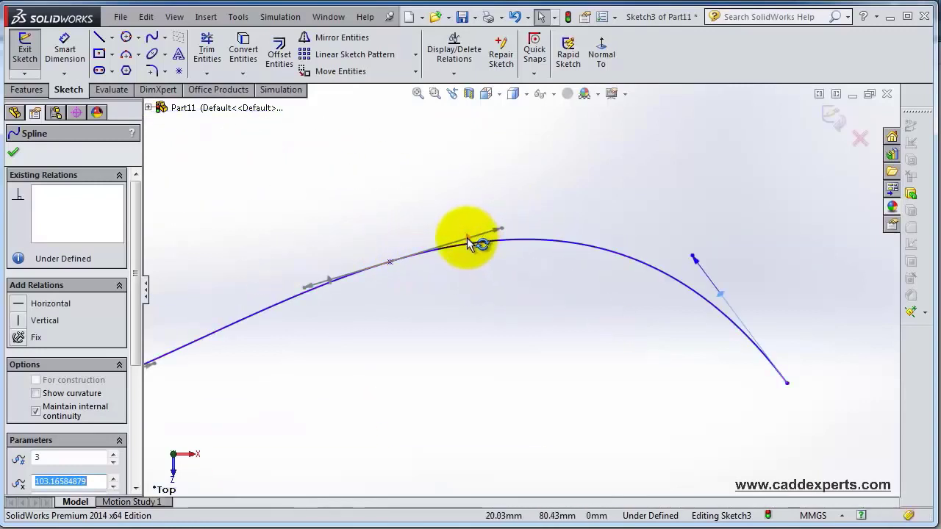
{"action": "left_click_drag", "start_coordinate": [466, 237], "coordinate": [465, 260]}
{"action": "scroll", "coordinate": [360, 321], "scroll_direction": "up", "scroll_amount": 1}
{"action": "scroll", "coordinate": [316, 319], "scroll_direction": "down", "scroll_amount": 2}
{"action": "scroll", "coordinate": [260, 328], "scroll_direction": "up", "scroll_amount": 1}
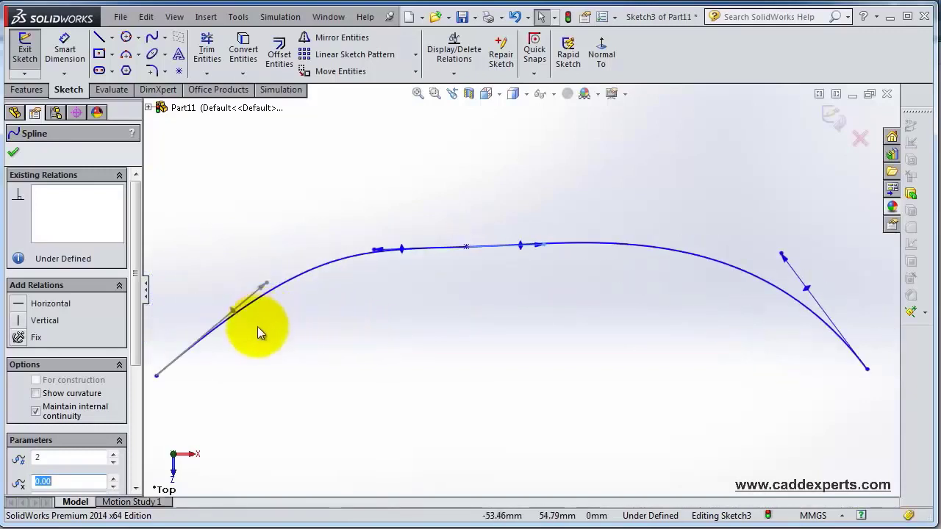
{"action": "left_click_drag", "start_coordinate": [232, 311], "coordinate": [265, 236]}
{"action": "scroll", "coordinate": [677, 360], "scroll_direction": "up", "scroll_amount": 2}
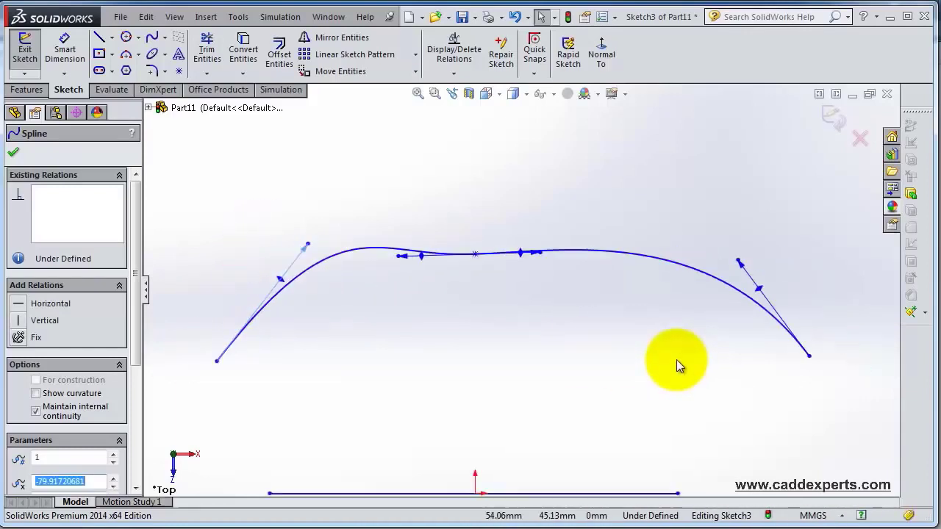
Move the arched spline's endpoints inward to about X 71.8 mm and X -68.1 mm, and raise its middle point
{"action": "left_click_drag", "start_coordinate": [762, 346], "coordinate": [678, 346]}
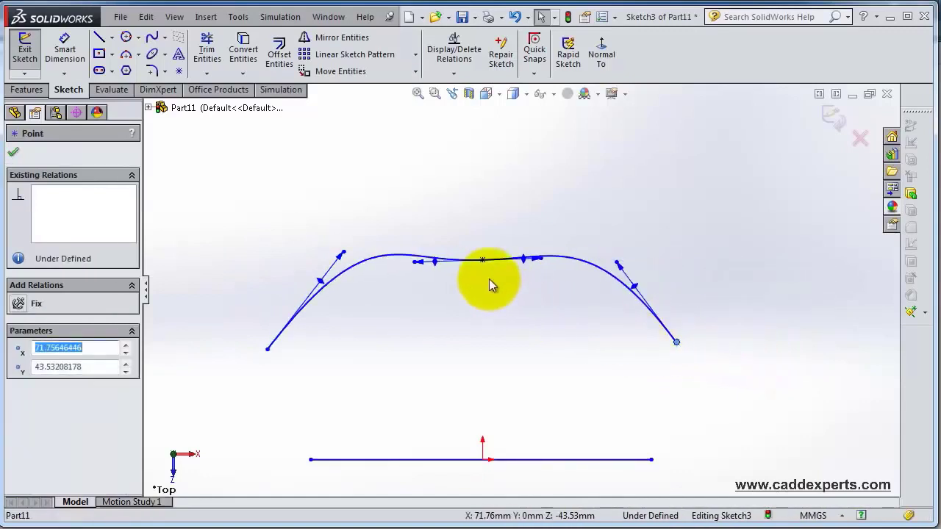
{"action": "left_click", "coordinate": [483, 258]}
{"action": "mouse_move", "coordinate": [482, 252]}
{"action": "left_mouse_down"}
{"action": "mouse_move", "coordinate": [486, 227]}
{"action": "mouse_move", "coordinate": [477, 237]}
{"action": "left_mouse_up"}
{"action": "left_click_drag", "start_coordinate": [269, 348], "coordinate": [299, 339]}
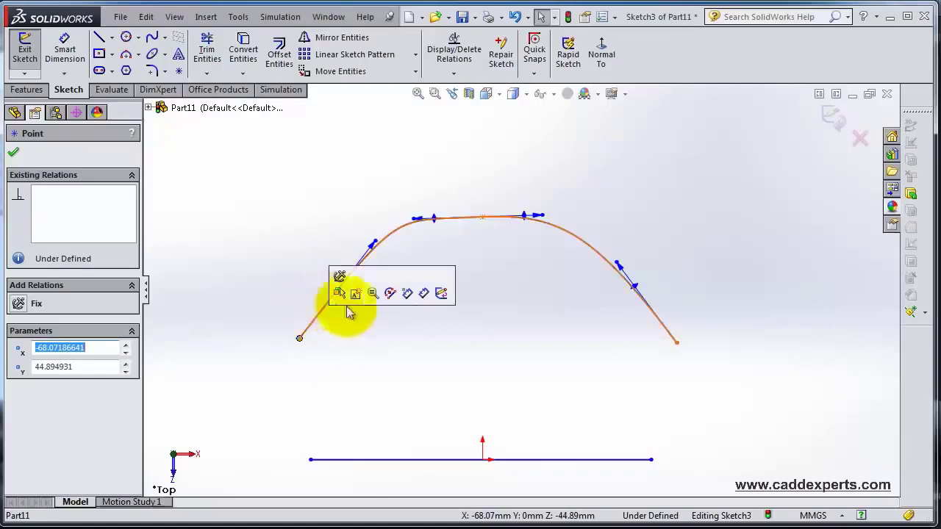
Insert a spline point on the arched spline between its middle point and right endpoint
{"action": "scroll", "coordinate": [626, 324], "scroll_direction": "down", "scroll_amount": 2}
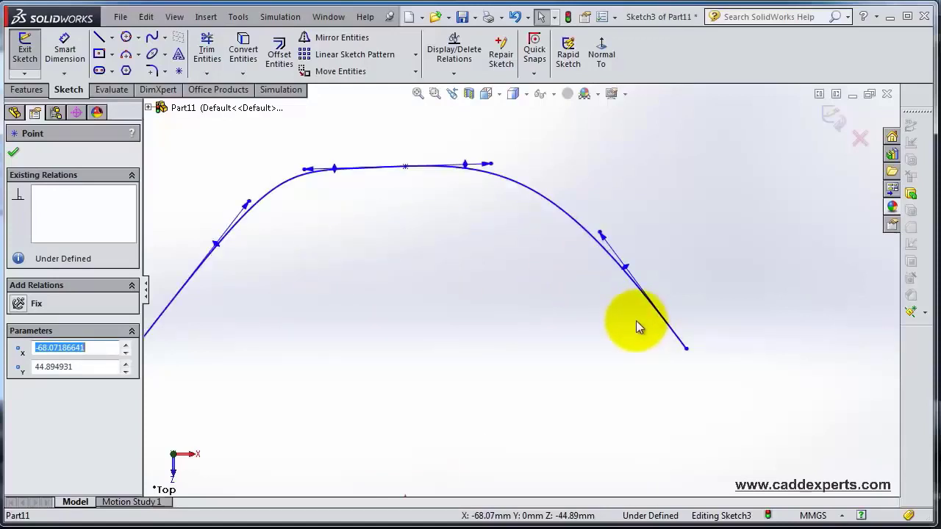
{"action": "scroll", "coordinate": [636, 324], "scroll_direction": "up", "scroll_amount": 1}
{"action": "left_click", "coordinate": [565, 232]}
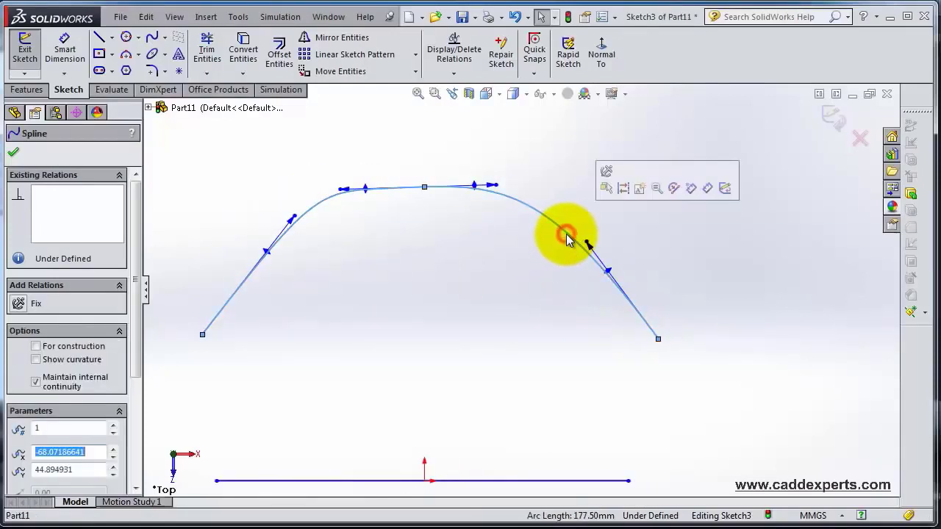
{"action": "right_click", "coordinate": [567, 239]}
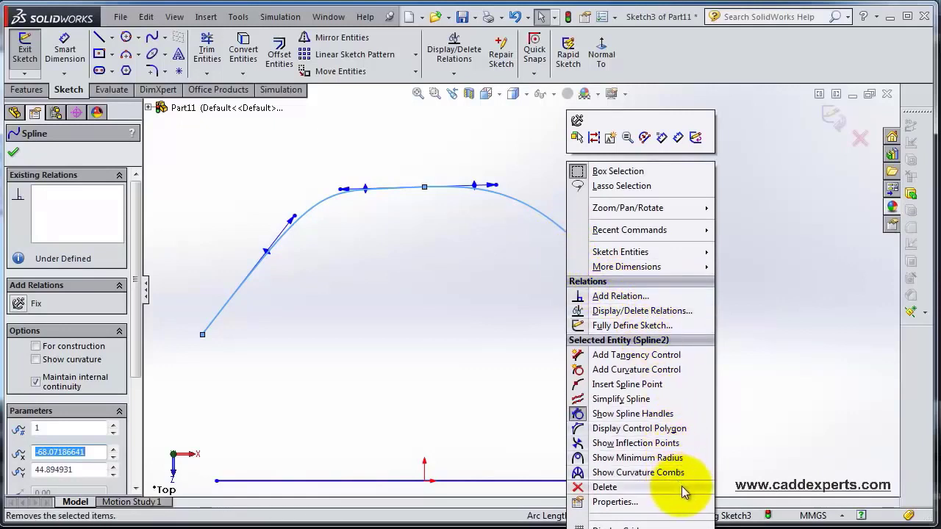
{"action": "left_click", "coordinate": [641, 390]}
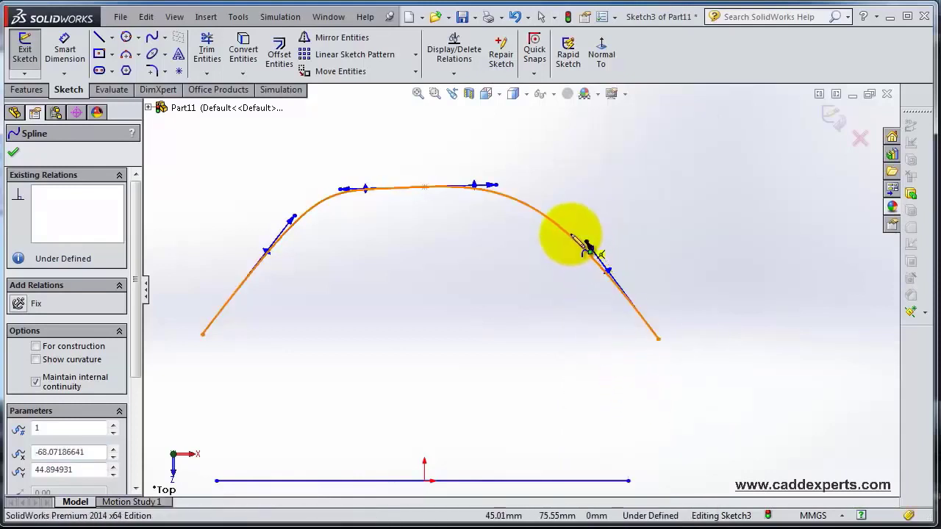
{"action": "left_click", "coordinate": [552, 221]}
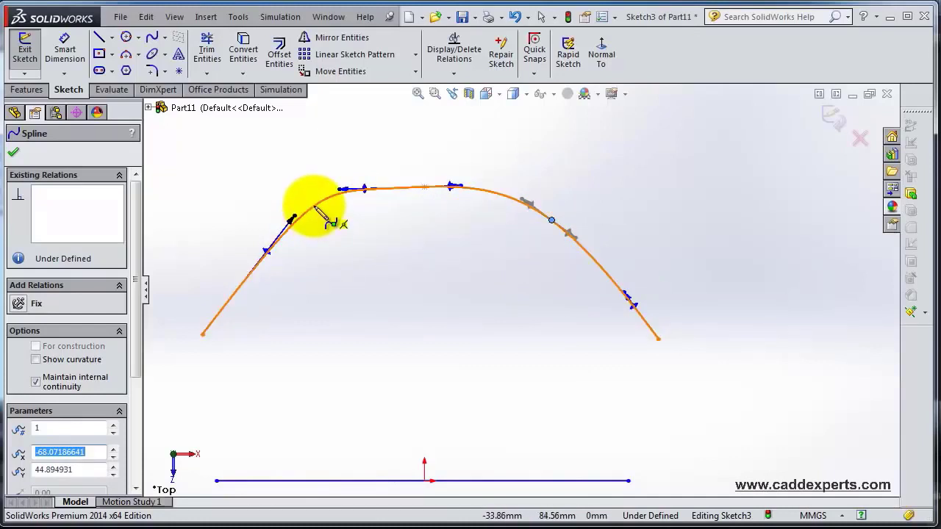
Adjust the length and angle of the handle at the spline point inserted between the middle point and right endpoint
{"action": "left_click", "coordinate": [584, 263]}
{"action": "left_click", "coordinate": [552, 220]}
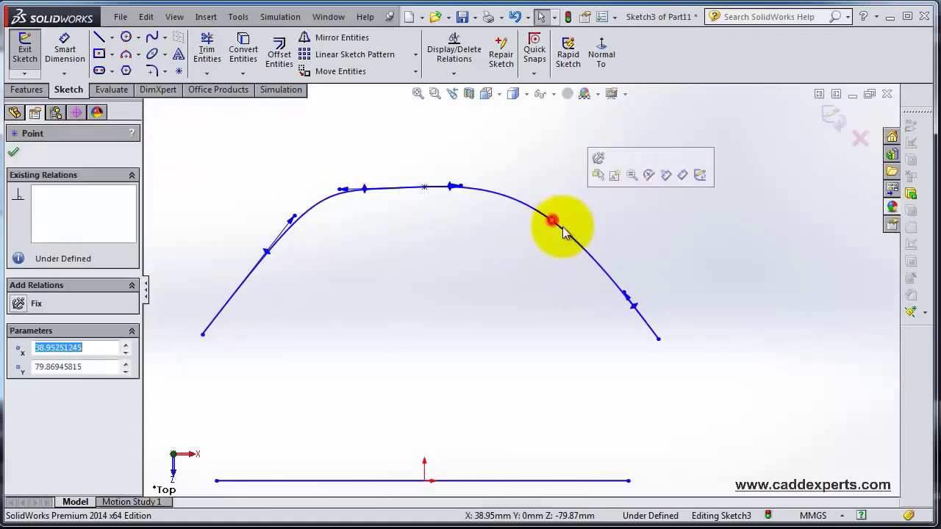
{"action": "mouse_move", "coordinate": [525, 206]}
{"action": "left_mouse_down"}
{"action": "mouse_move", "coordinate": [507, 178]}
{"action": "mouse_move", "coordinate": [516, 175]}
{"action": "mouse_move", "coordinate": [506, 185]}
{"action": "mouse_move", "coordinate": [491, 176]}
{"action": "mouse_move", "coordinate": [521, 193]}
{"action": "left_mouse_up"}
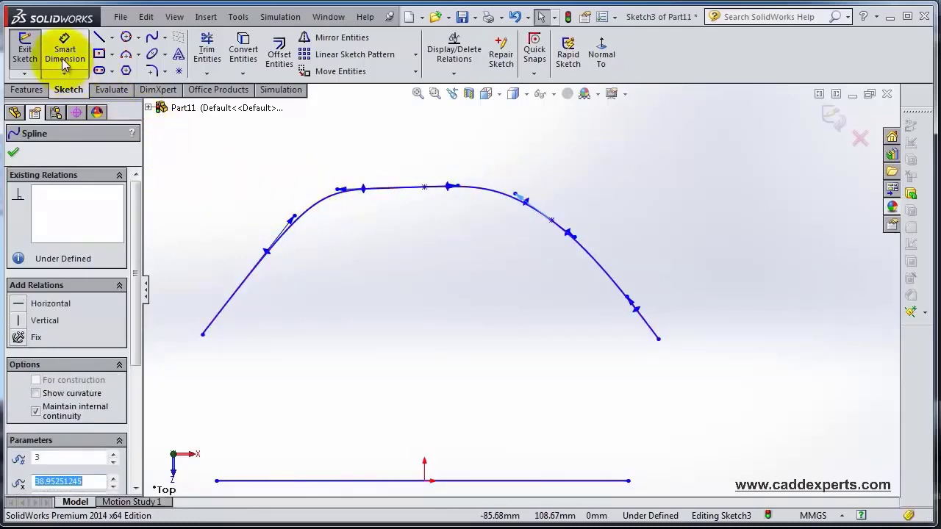
Dimension the horizontal distance between the arched spline's left endpoint and its middle point as 70 mm
{"action": "left_click", "coordinate": [65, 58]}
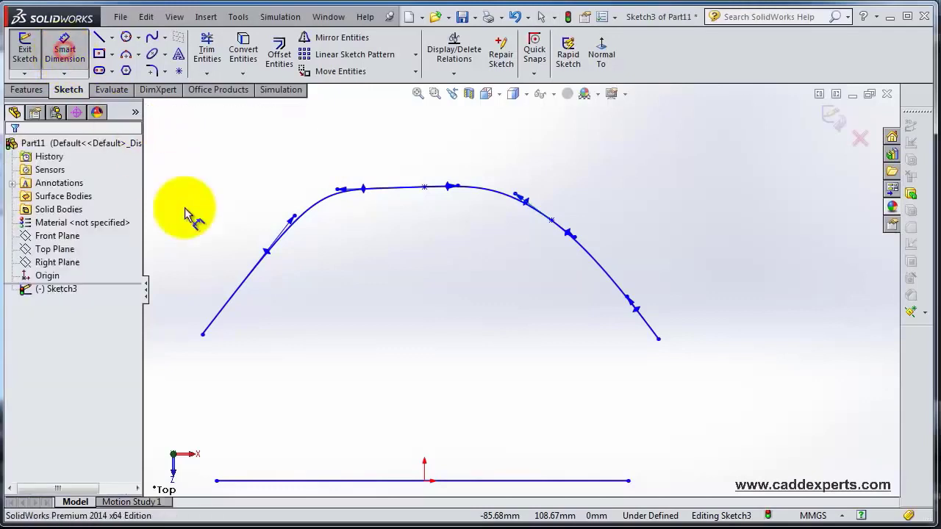
{"action": "left_click", "coordinate": [205, 335]}
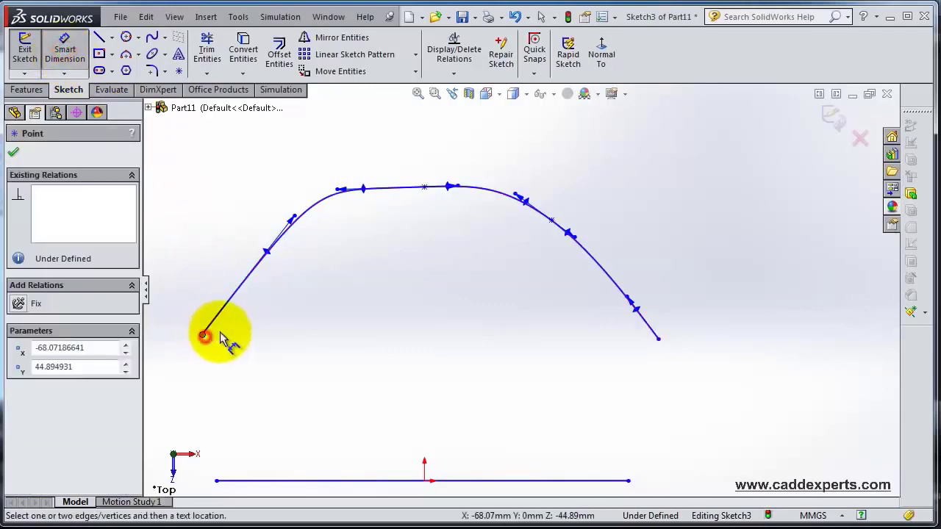
{"action": "left_click", "coordinate": [425, 188]}
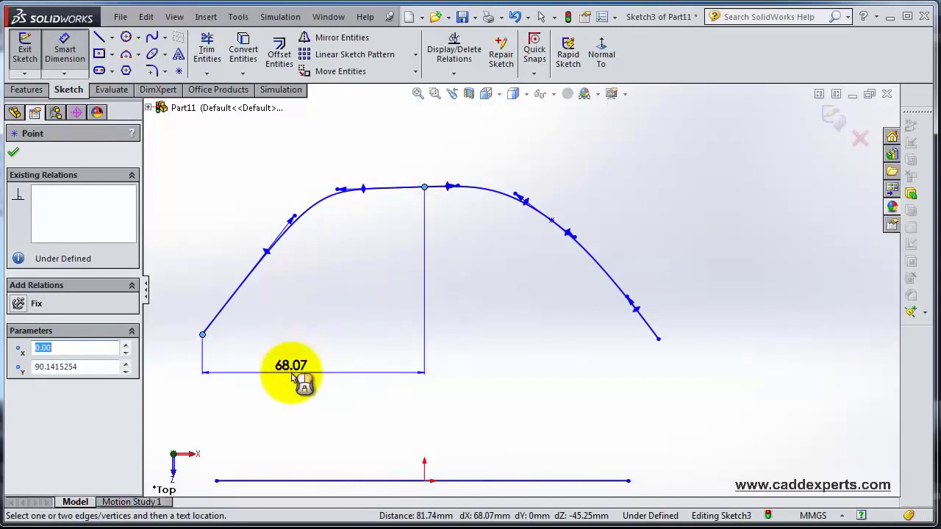
{"action": "left_click", "coordinate": [293, 371]}
{"action": "type", "text": "70"}
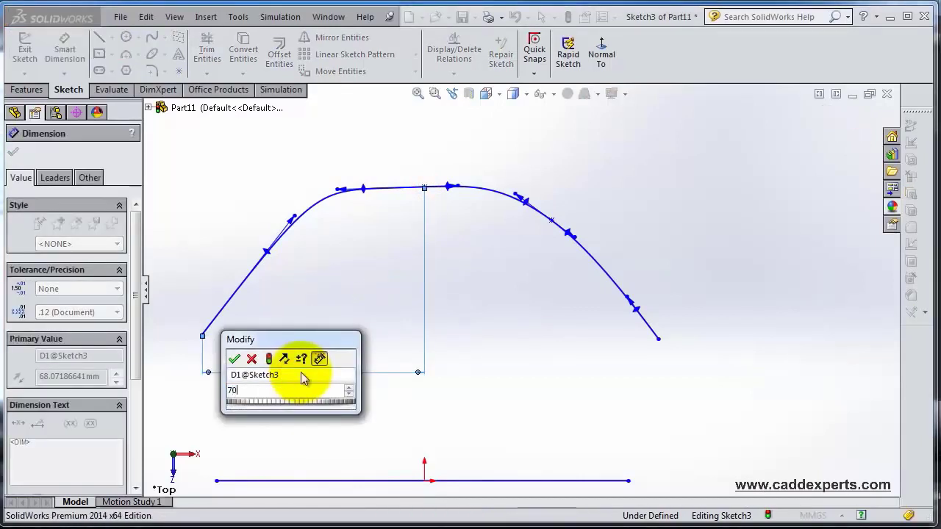
{"action": "key", "text": "Return"}
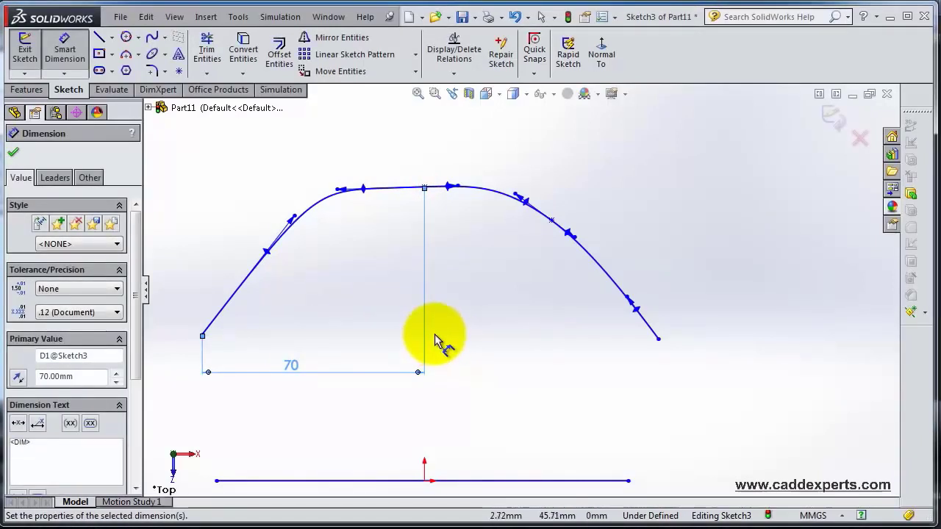
Dimension the horizontal distance between the arched spline's right endpoint and its middle point as 70 mm
{"action": "scroll", "coordinate": [435, 339], "scroll_direction": "down", "scroll_amount": 1}
{"action": "left_click", "coordinate": [706, 340]}
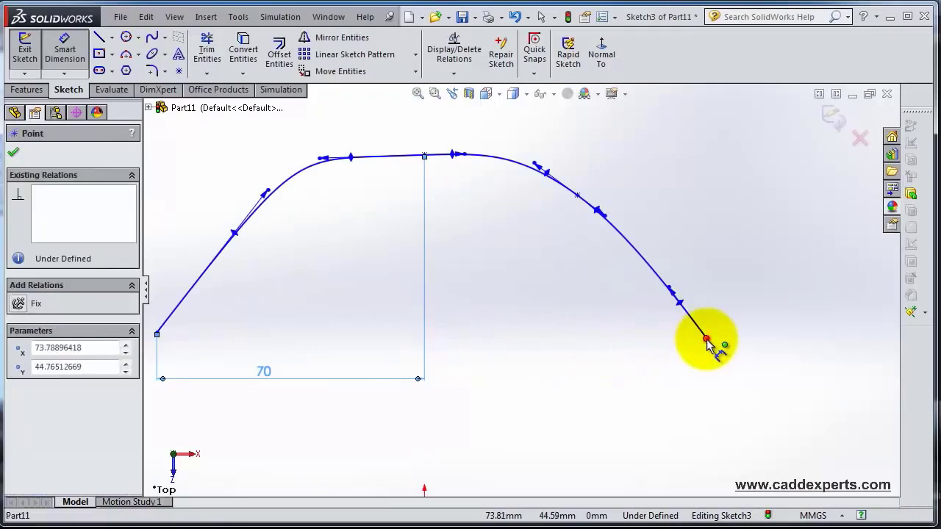
{"action": "left_click", "coordinate": [425, 157]}
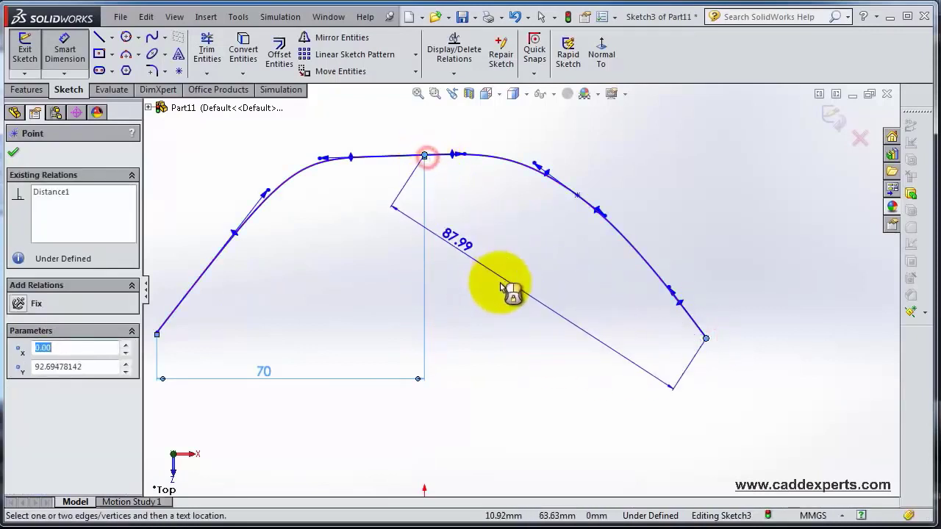
{"action": "left_click", "coordinate": [517, 409]}
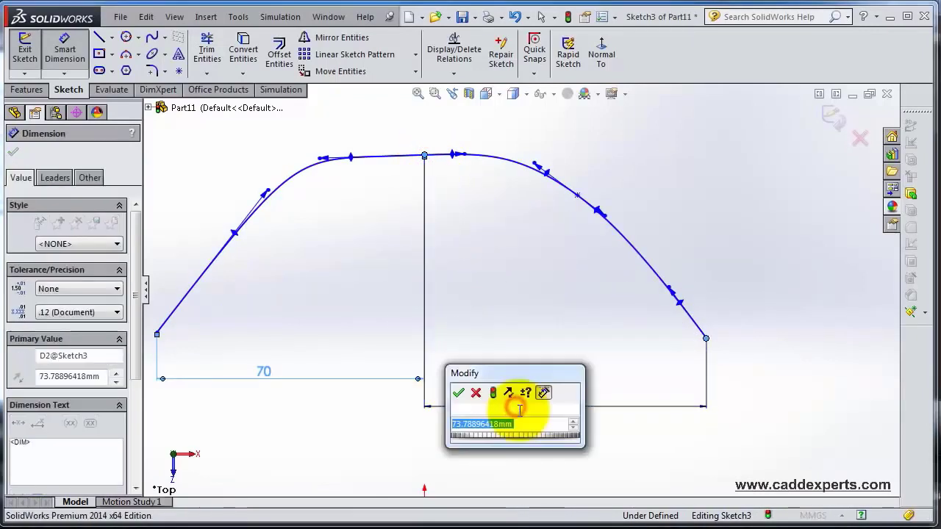
{"action": "type", "text": "70"}
{"action": "key", "text": "Return"}
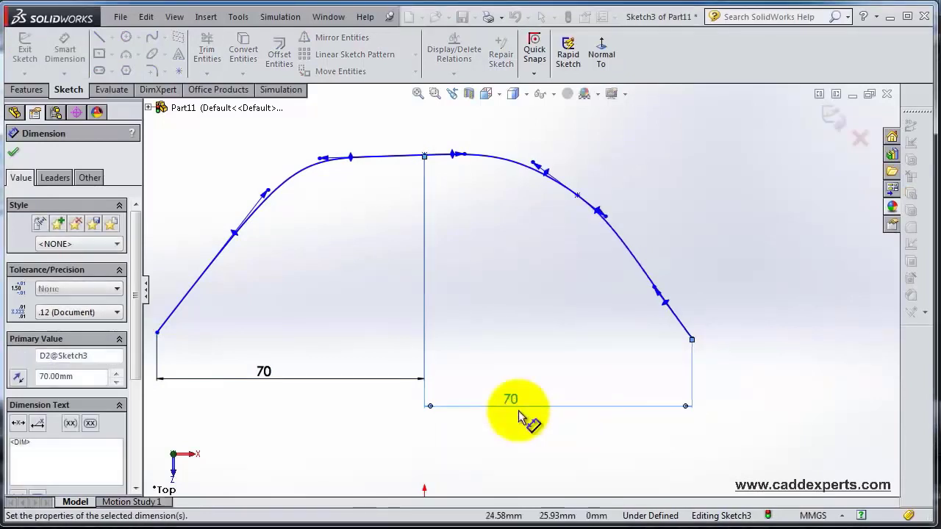
Dimension the tangent handle at the arched spline's left endpoint and set its value to 50 mm
{"action": "mouse_move", "coordinate": [346, 280]}
{"action": "middle_mouse_down"}
{"action": "mouse_move", "coordinate": [279, 325]}
{"action": "mouse_move", "coordinate": [329, 296]}
{"action": "mouse_move", "coordinate": [347, 231]}
{"action": "middle_mouse_up"}
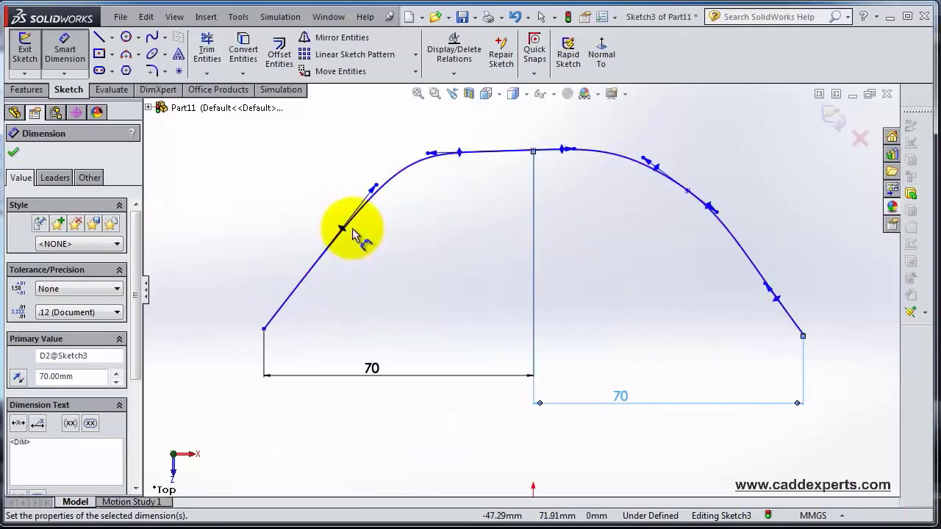
{"action": "left_click", "coordinate": [374, 193]}
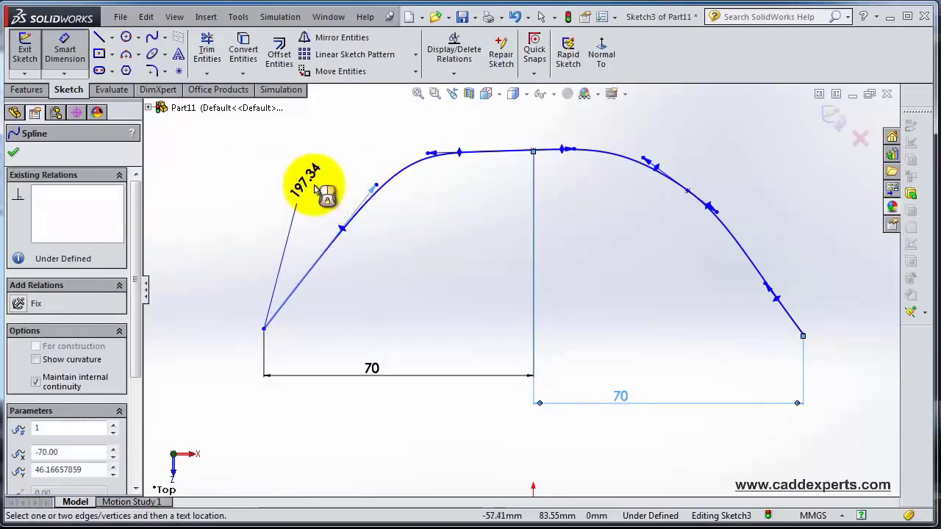
{"action": "left_click", "coordinate": [314, 190]}
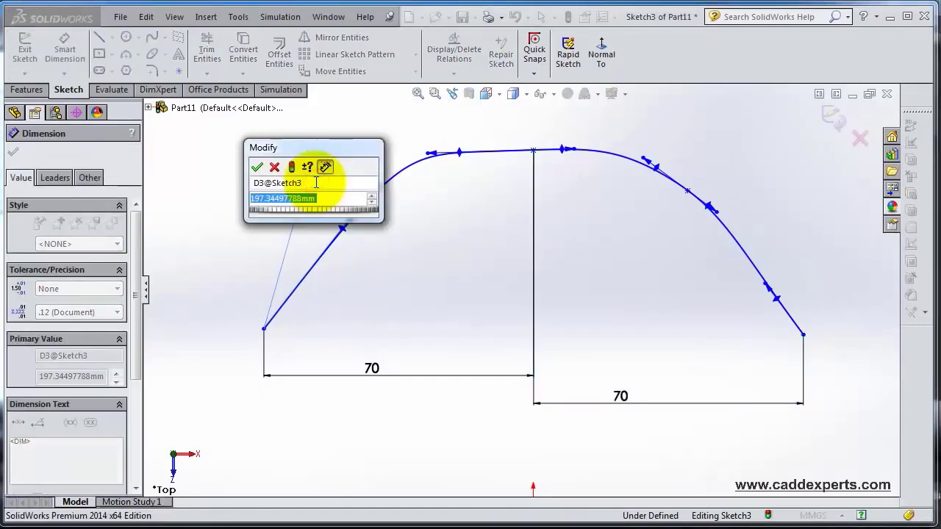
{"action": "type", "text": "50"}
{"action": "key", "text": "Return"}
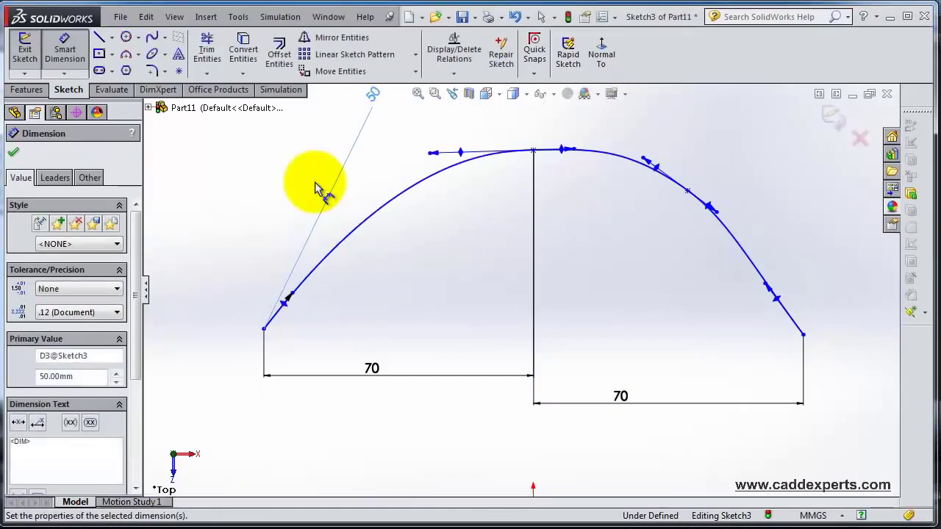
Draw a horizontal reference line about 40 mm long, running inward from the arched spline's left endpoint
{"action": "scroll", "coordinate": [353, 209], "scroll_direction": "up", "scroll_amount": 2}
{"action": "scroll", "coordinate": [355, 214], "scroll_direction": "down", "scroll_amount": 2}
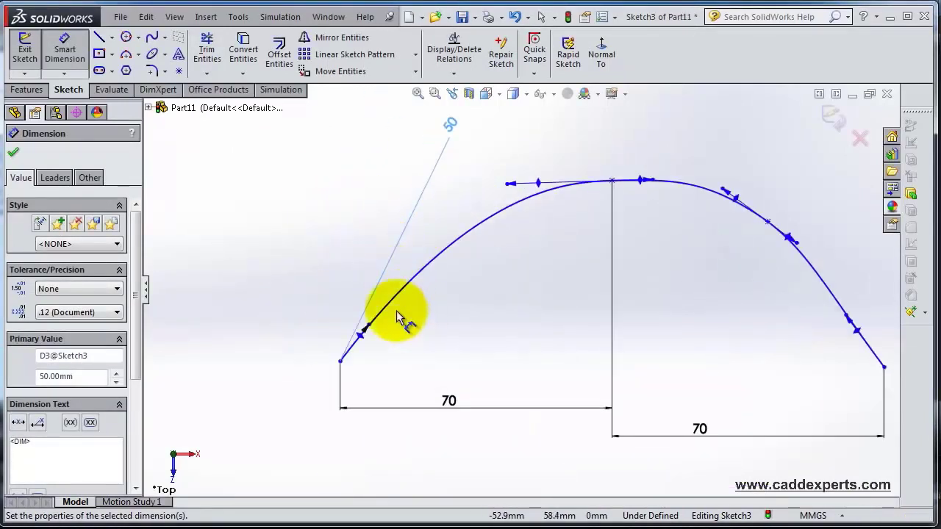
{"action": "scroll", "coordinate": [397, 315], "scroll_direction": "down", "scroll_amount": 2}
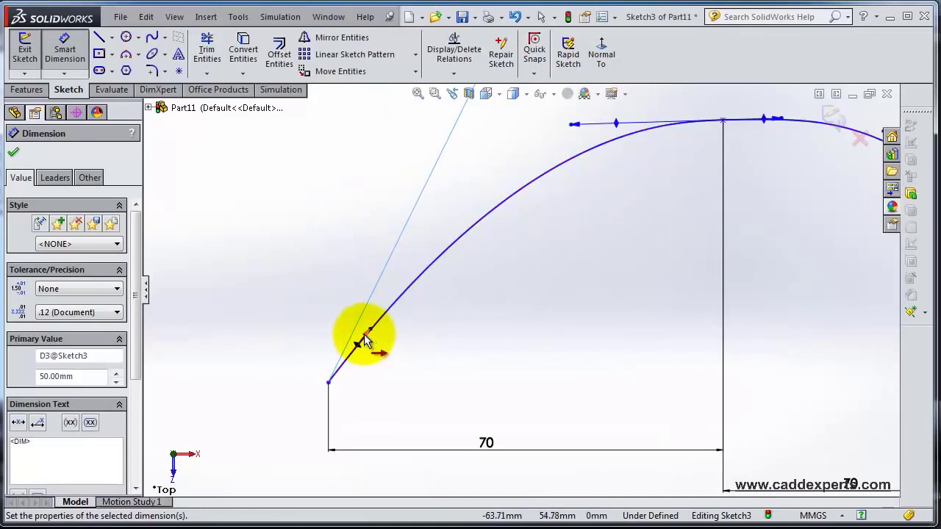
{"action": "left_click", "coordinate": [364, 335]}
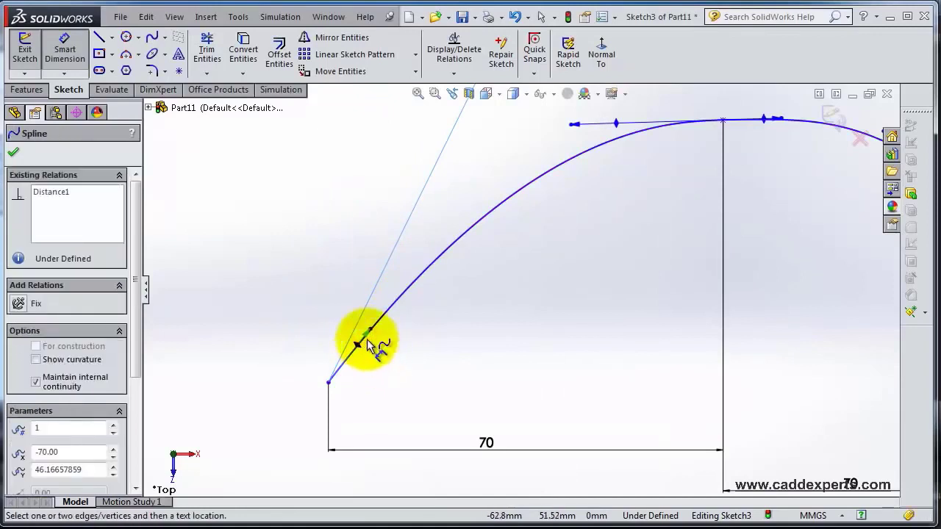
{"action": "left_click", "coordinate": [98, 36]}
{"action": "left_click", "coordinate": [328, 383]}
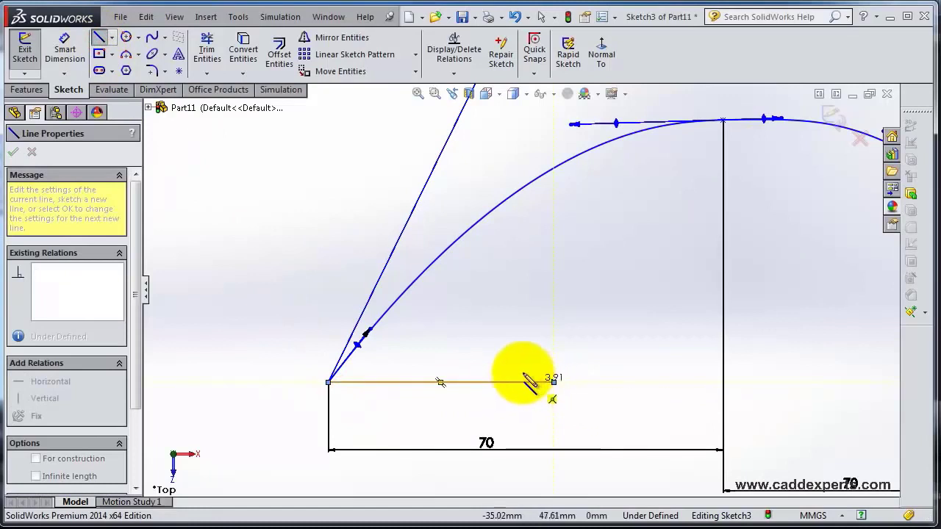
{"action": "key", "text": "Escape"}
Dimension the angle between the left endpoint's spline handle and the horizontal reference line as 50 degrees
{"action": "left_click", "coordinate": [70, 46]}
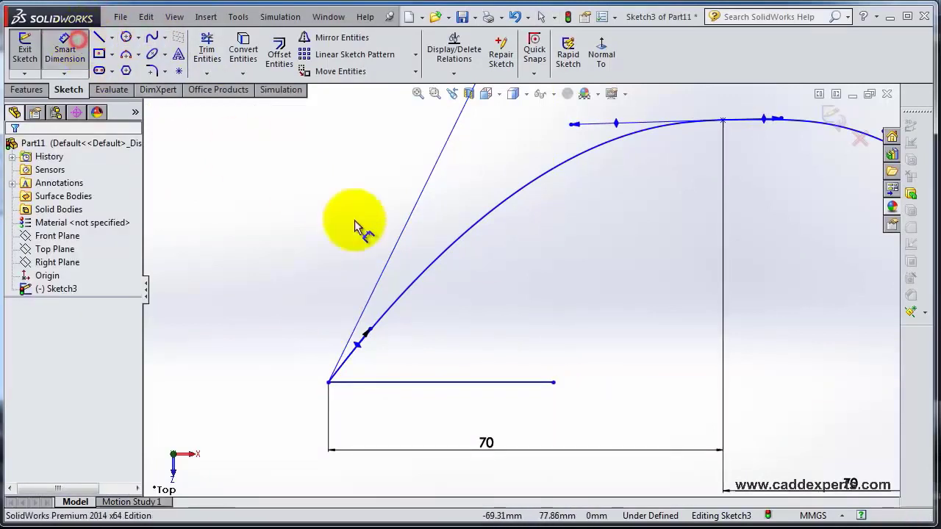
{"action": "left_click", "coordinate": [358, 344]}
{"action": "left_click", "coordinate": [393, 384]}
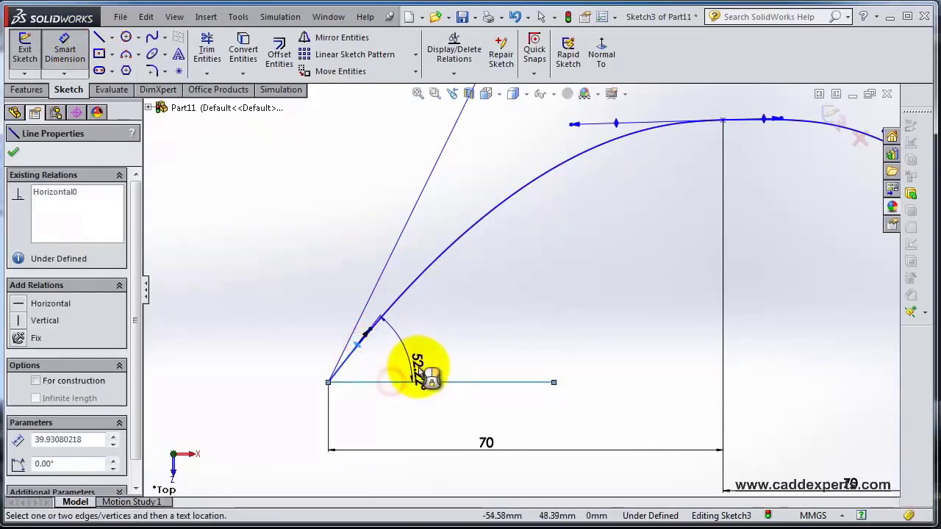
{"action": "left_click", "coordinate": [441, 363]}
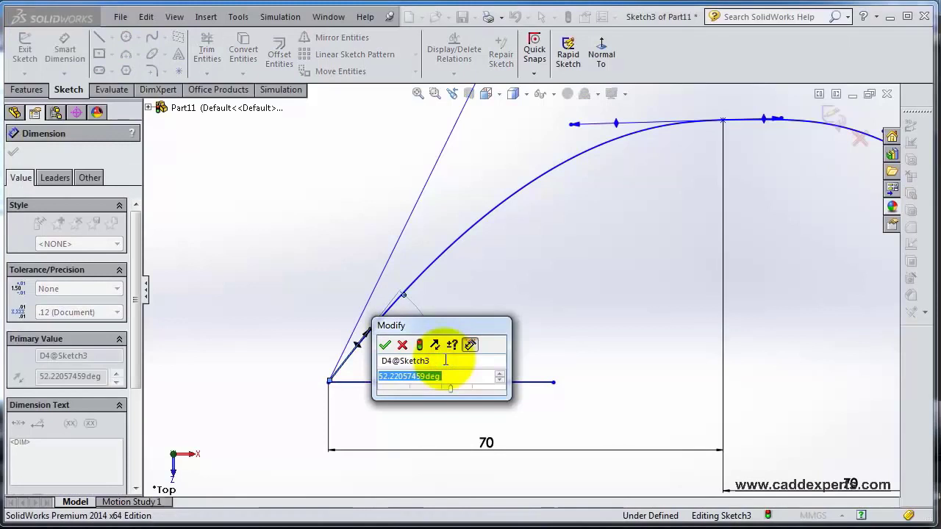
{"action": "type", "text": "50"}
{"action": "key", "text": "Return"}
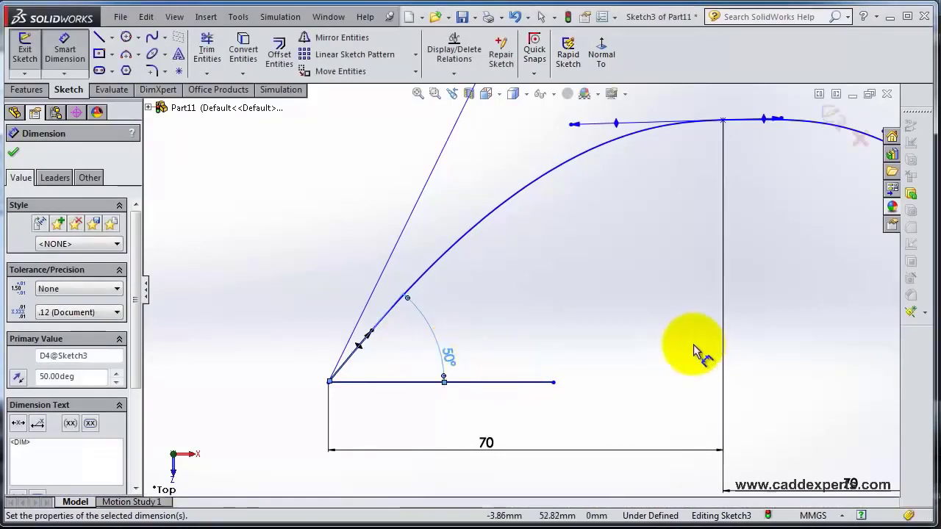
Add a Horizontal relation to the spline handle at the arched spline's middle point
{"action": "scroll", "coordinate": [749, 366], "scroll_direction": "up", "scroll_amount": 3}
{"action": "scroll", "coordinate": [684, 280], "scroll_direction": "down", "scroll_amount": 1}
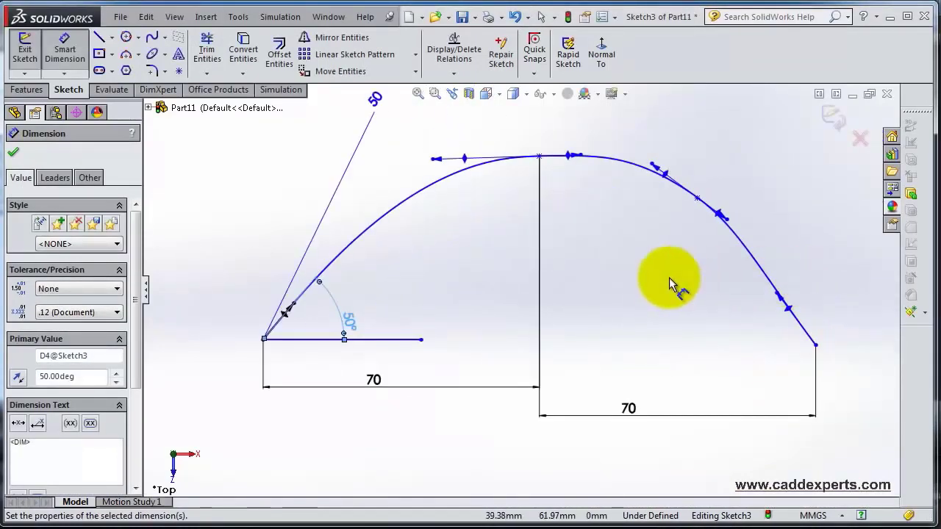
{"action": "scroll", "coordinate": [669, 277], "scroll_direction": "down", "scroll_amount": 1}
{"action": "scroll", "coordinate": [624, 273], "scroll_direction": "up", "scroll_amount": 2}
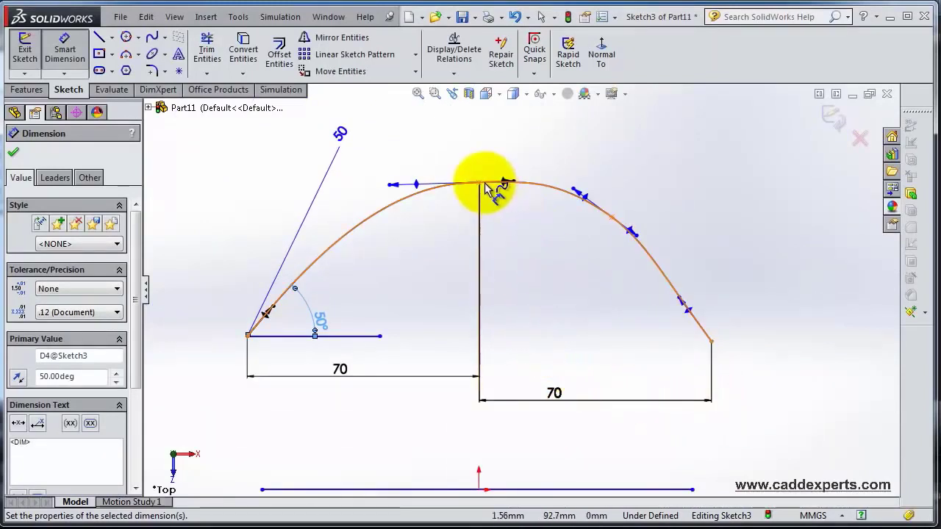
{"action": "scroll", "coordinate": [473, 189], "scroll_direction": "down", "scroll_amount": 2}
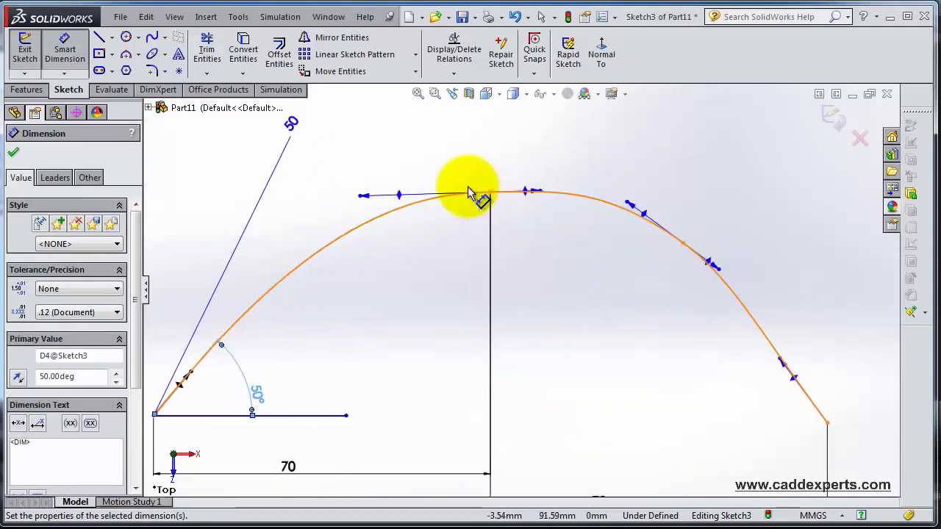
{"action": "key", "text": "Escape"}
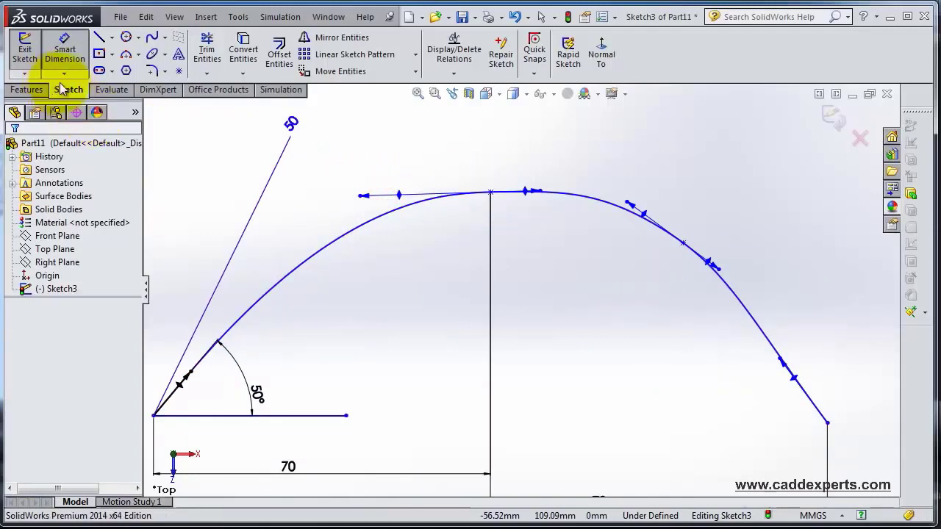
{"action": "left_click", "coordinate": [68, 59]}
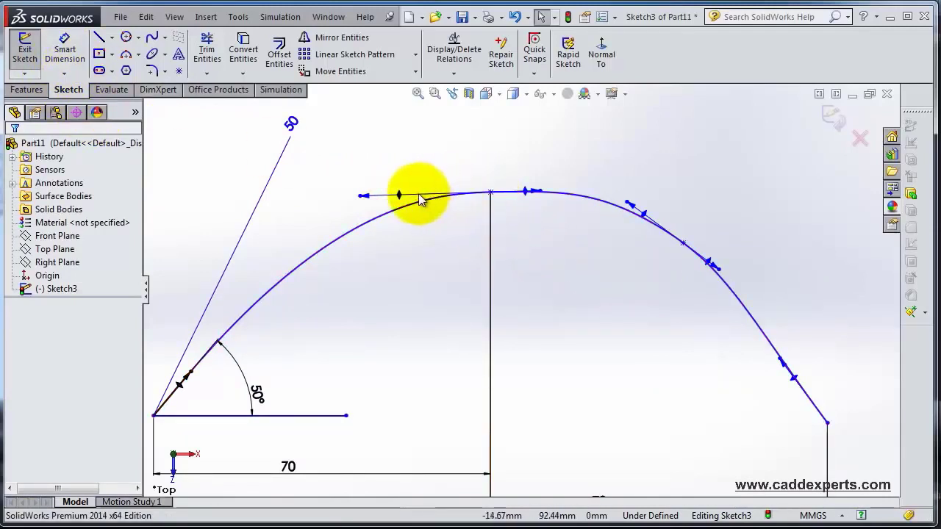
{"action": "left_click", "coordinate": [491, 193]}
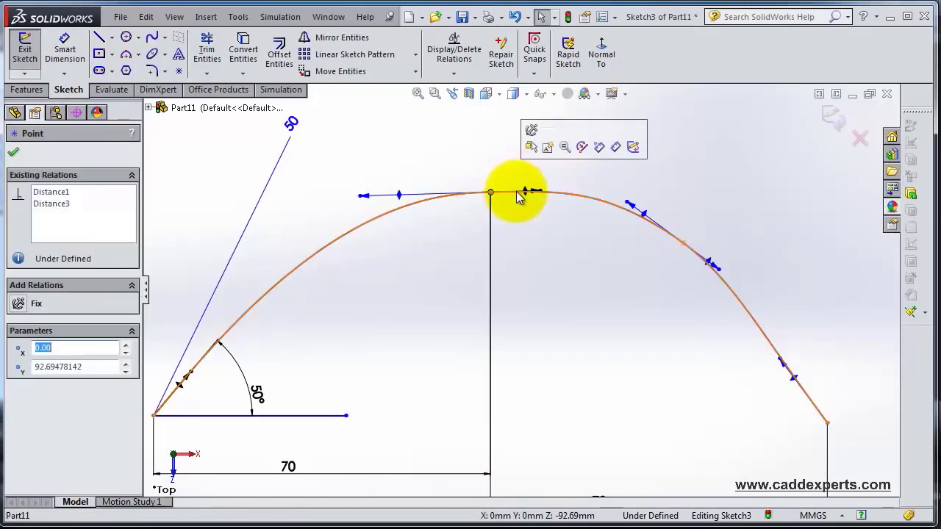
{"action": "left_click", "coordinate": [398, 196]}
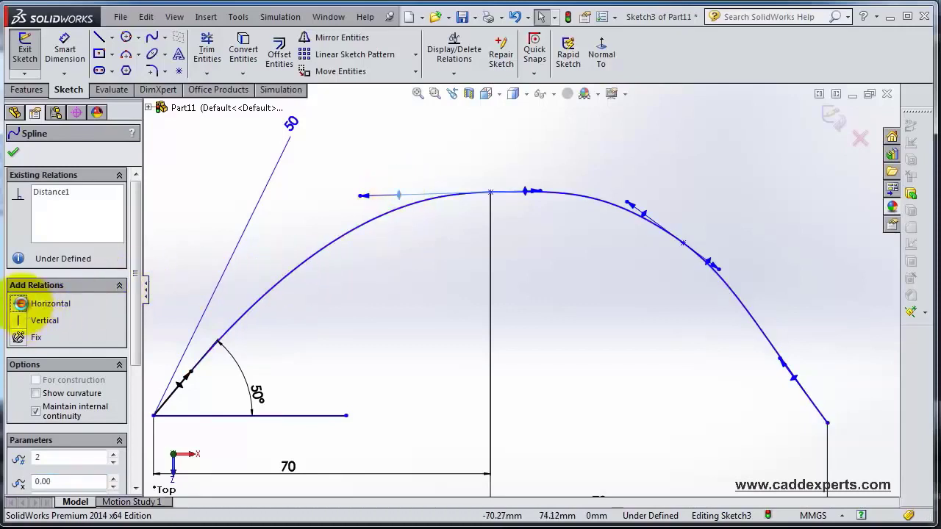
{"action": "left_click", "coordinate": [20, 304]}
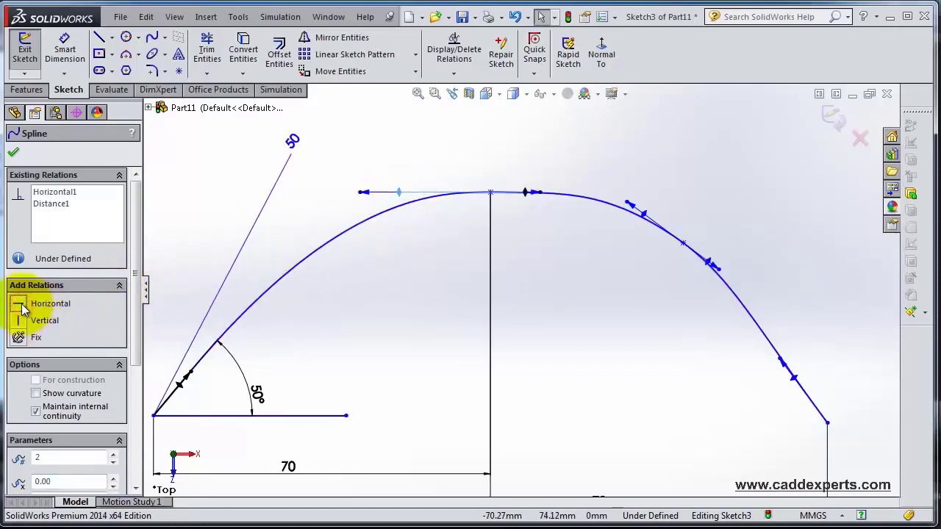
{"action": "left_click", "coordinate": [13, 152]}
{"action": "key", "text": "f"}
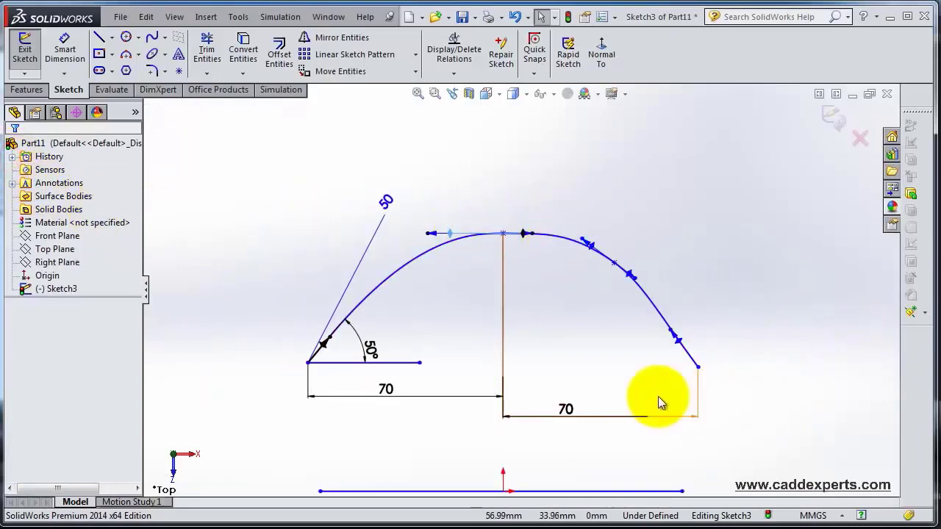
{"action": "scroll", "coordinate": [658, 393], "scroll_direction": "down", "scroll_amount": 2}
{"action": "scroll", "coordinate": [535, 289], "scroll_direction": "up", "scroll_amount": 3}
{"action": "scroll", "coordinate": [491, 276], "scroll_direction": "down", "scroll_amount": 2}
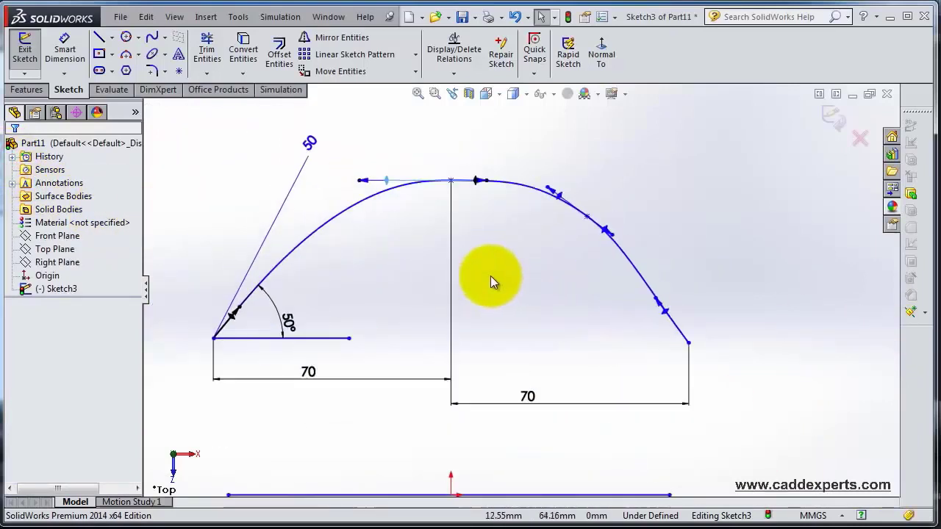
{"action": "scroll", "coordinate": [490, 276], "scroll_direction": "up", "scroll_amount": 1}
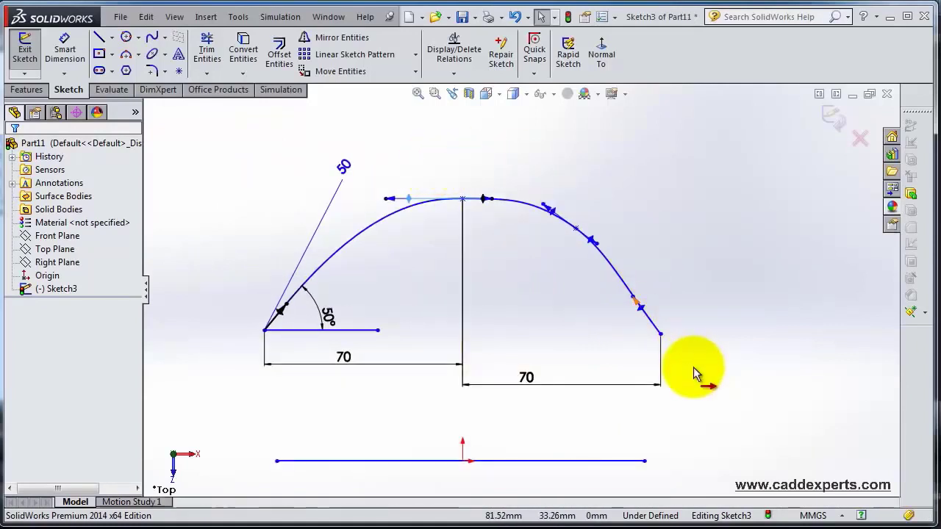
{"action": "scroll", "coordinate": [597, 305], "scroll_direction": "down", "scroll_amount": 1}
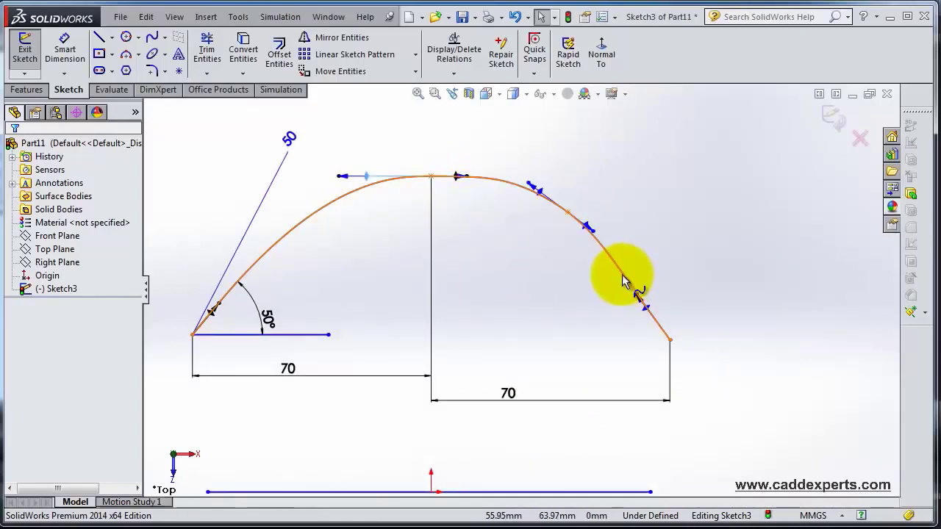
Draw a shallow W-shaped style spline with five control vertices, about 169 mm wide, below the horizontal line through the origin
{"action": "scroll", "coordinate": [573, 218], "scroll_direction": "up", "scroll_amount": 1}
{"action": "scroll", "coordinate": [544, 222], "scroll_direction": "down", "scroll_amount": 1}
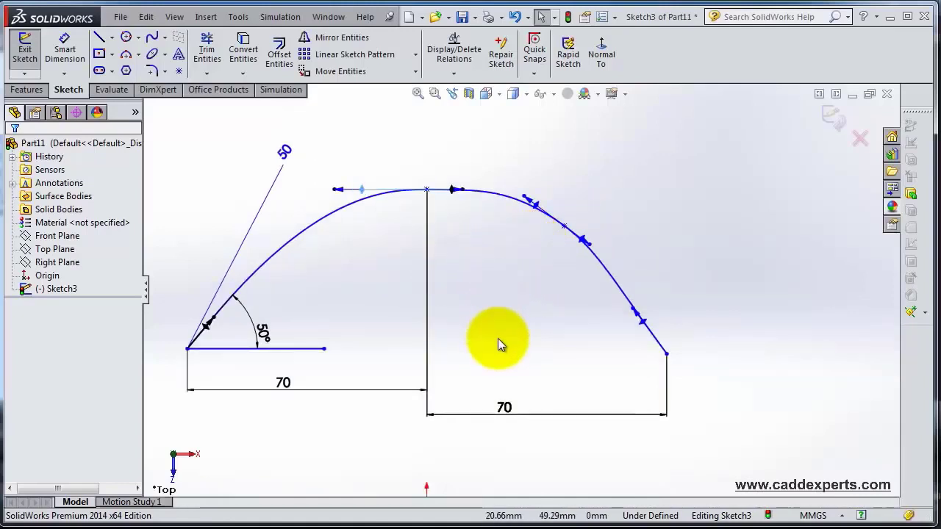
{"action": "scroll", "coordinate": [498, 339], "scroll_direction": "up", "scroll_amount": 1}
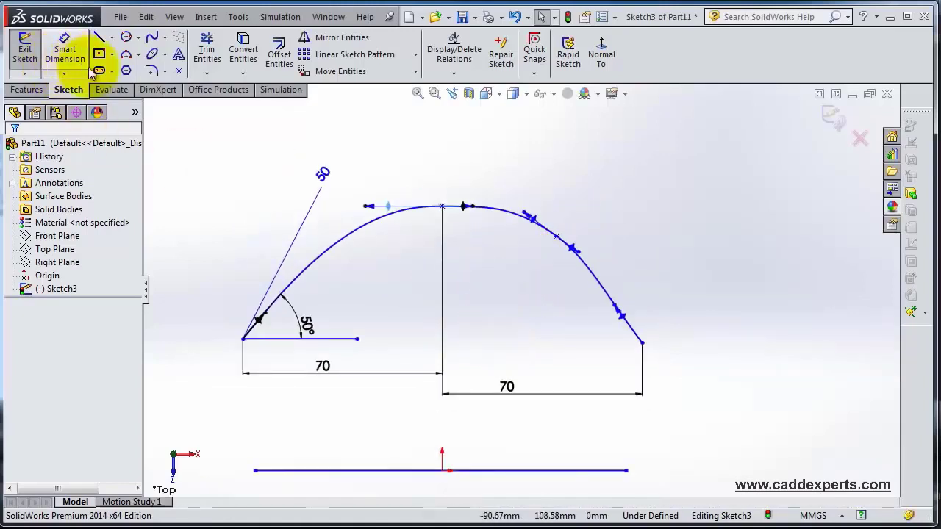
{"action": "left_click", "coordinate": [164, 38]}
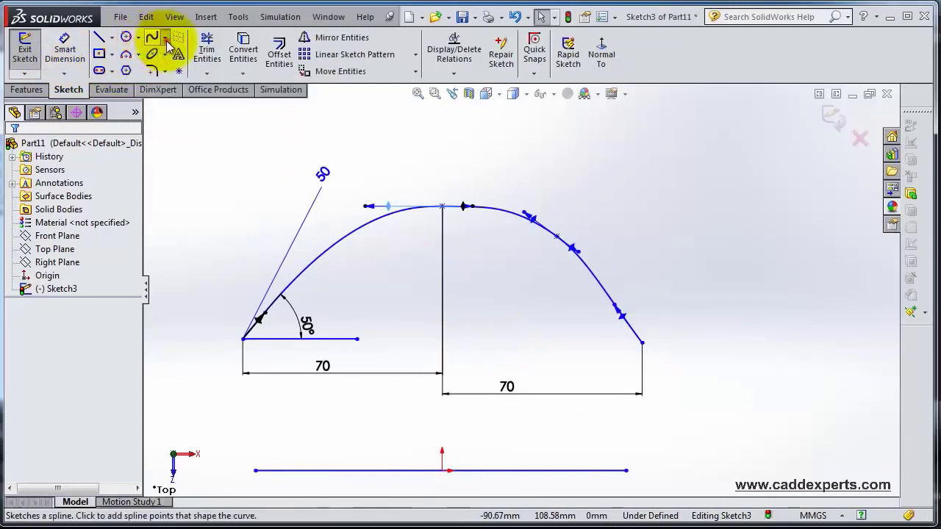
{"action": "left_click", "coordinate": [169, 68]}
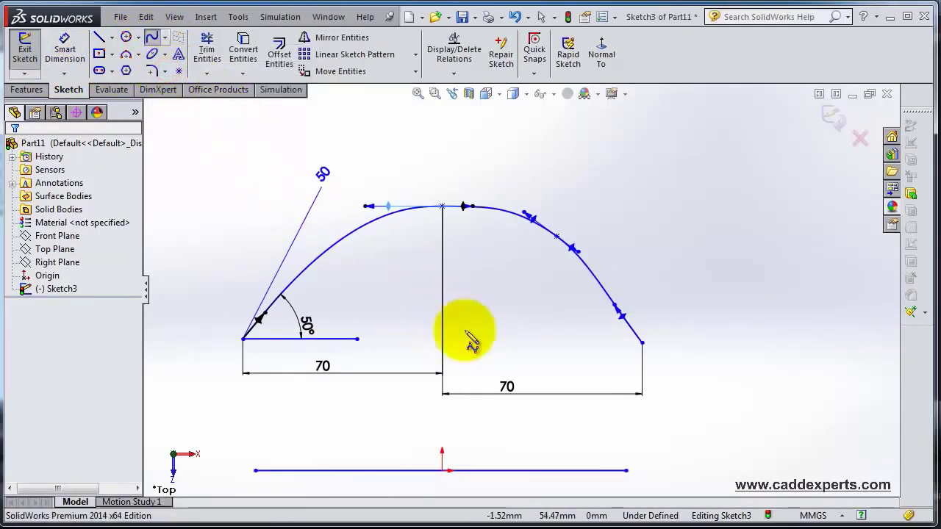
{"action": "scroll", "coordinate": [542, 414], "scroll_direction": "up", "scroll_amount": 3}
{"action": "scroll", "coordinate": [513, 440], "scroll_direction": "down", "scroll_amount": 2}
{"action": "scroll", "coordinate": [478, 435], "scroll_direction": "down", "scroll_amount": 3}
{"action": "scroll", "coordinate": [382, 404], "scroll_direction": "up", "scroll_amount": 1}
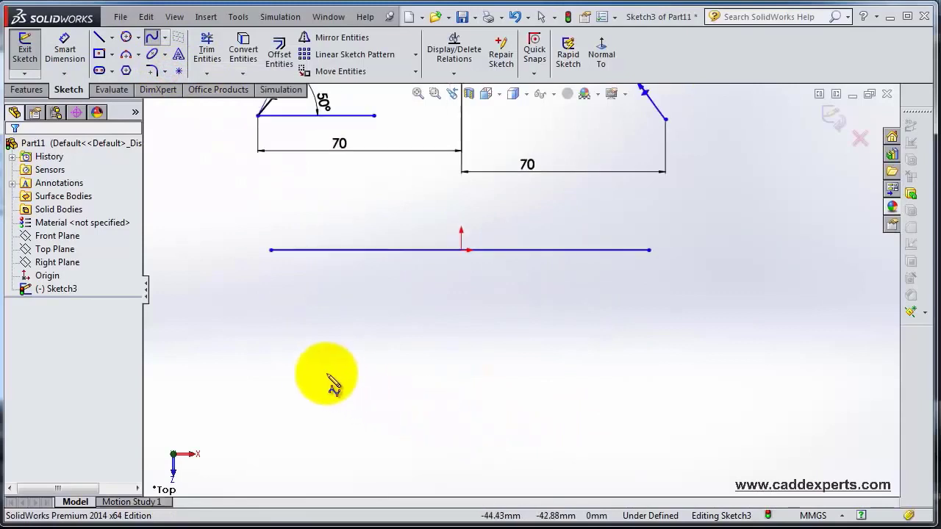
{"action": "scroll", "coordinate": [269, 361], "scroll_direction": "down", "scroll_amount": 1}
{"action": "left_click", "coordinate": [255, 345]}
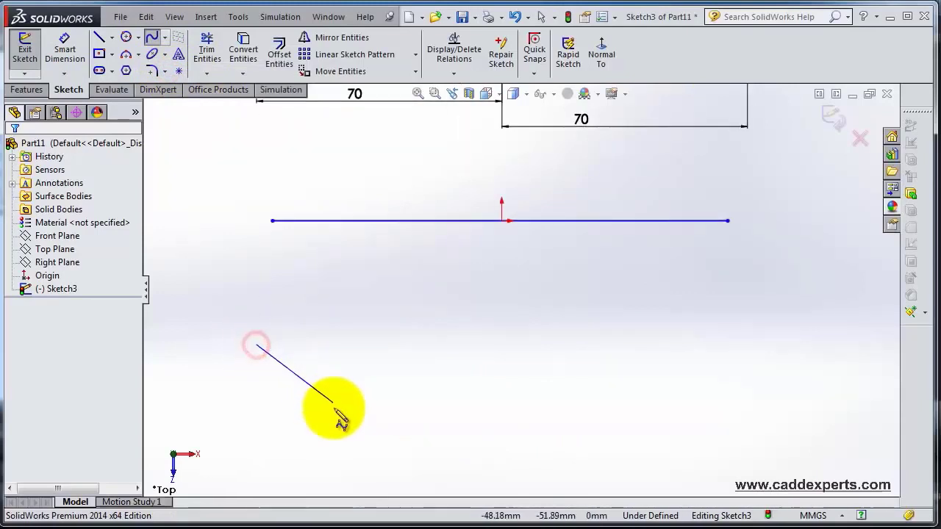
{"action": "left_click", "coordinate": [334, 408]}
{"action": "left_click", "coordinate": [515, 354]}
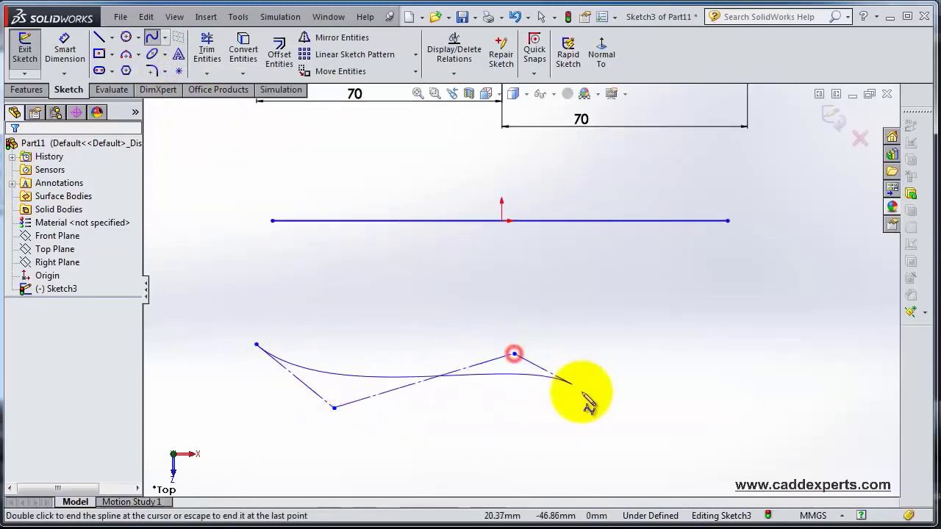
{"action": "left_click", "coordinate": [720, 419]}
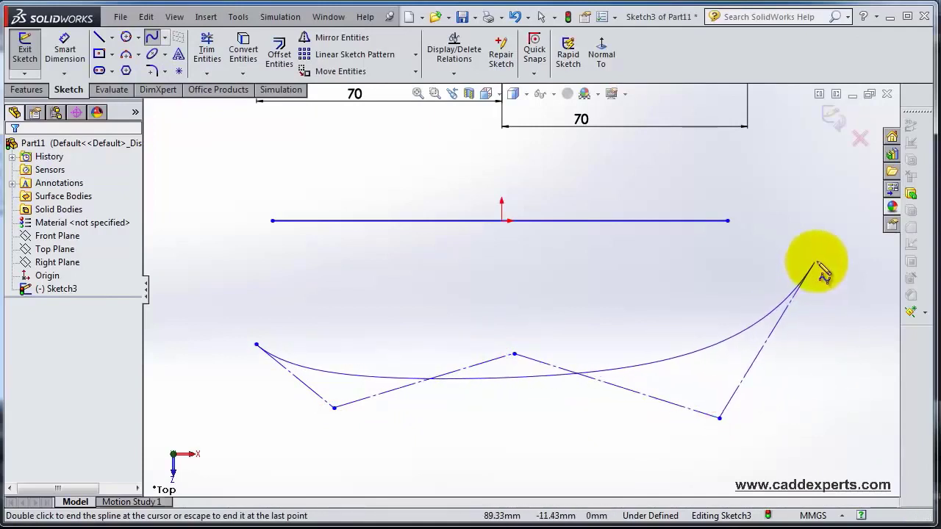
{"action": "left_click", "coordinate": [851, 345]}
{"action": "right_click", "coordinate": [809, 305]}
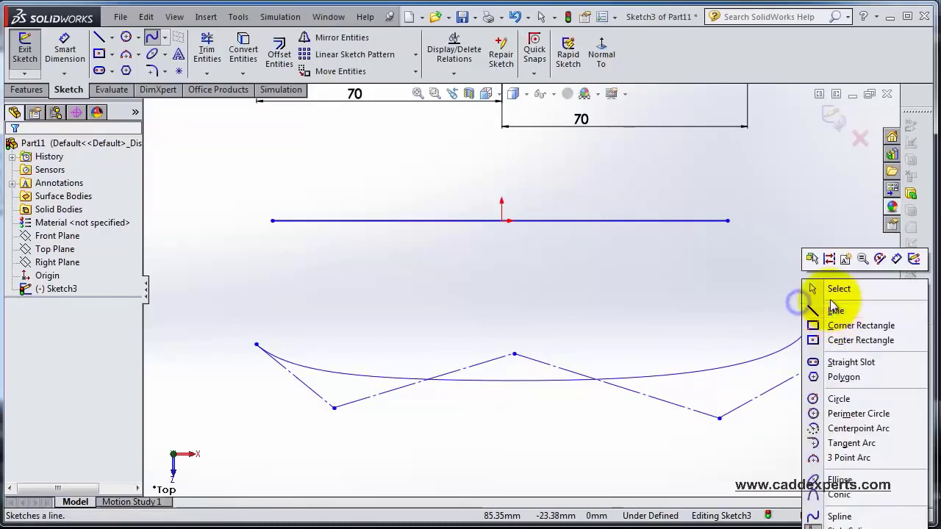
{"action": "left_click", "coordinate": [836, 288]}
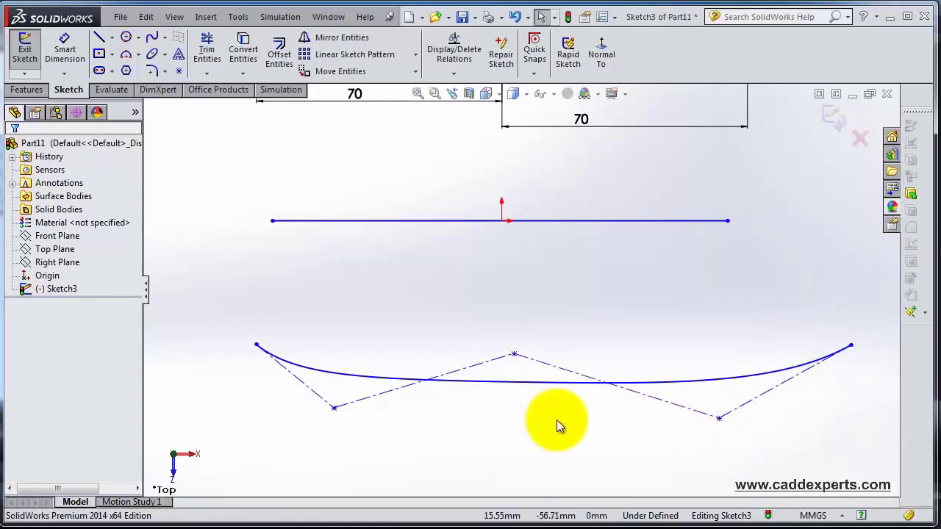
Reshape the style spline by moving its lower-right, lower-left and middle control vertices to about (47, -66), (-36, -69) and (6, -17) mm
{"action": "scroll", "coordinate": [621, 408], "scroll_direction": "up", "scroll_amount": 1}
{"action": "scroll", "coordinate": [631, 406], "scroll_direction": "down", "scroll_amount": 1}
{"action": "left_click_drag", "start_coordinate": [660, 352], "coordinate": [609, 386]}
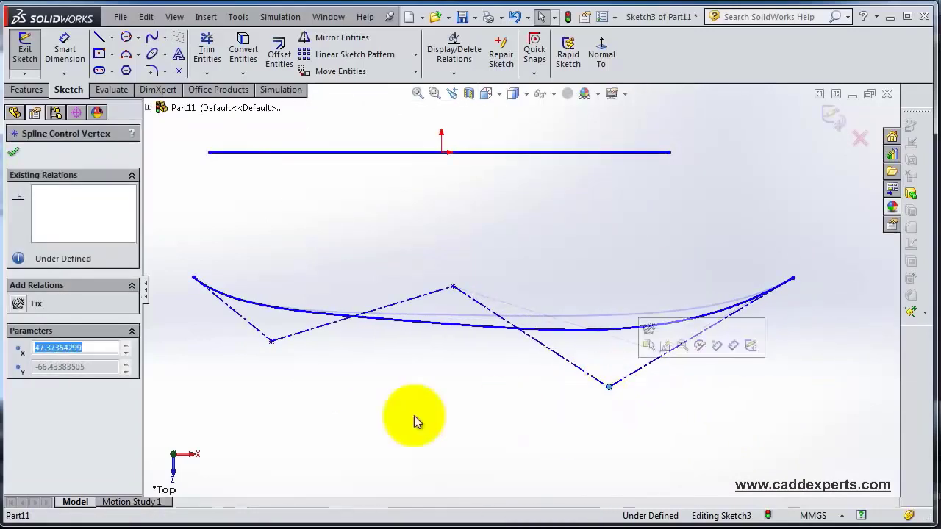
{"action": "left_click_drag", "start_coordinate": [269, 346], "coordinate": [312, 395]}
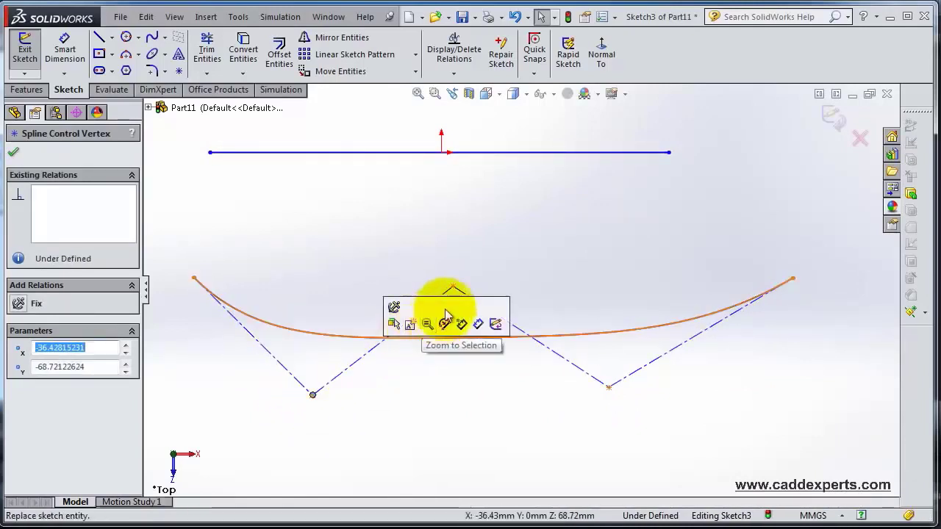
{"action": "left_click_drag", "start_coordinate": [453, 286], "coordinate": [463, 212]}
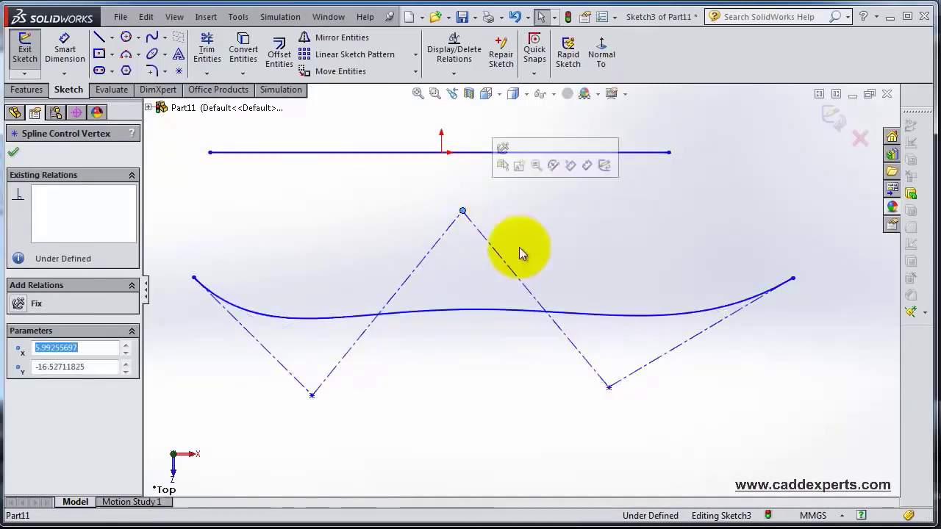
Compare the properties and control polygon of the style spline with the points and handles of the arched spline
{"action": "left_click", "coordinate": [632, 318]}
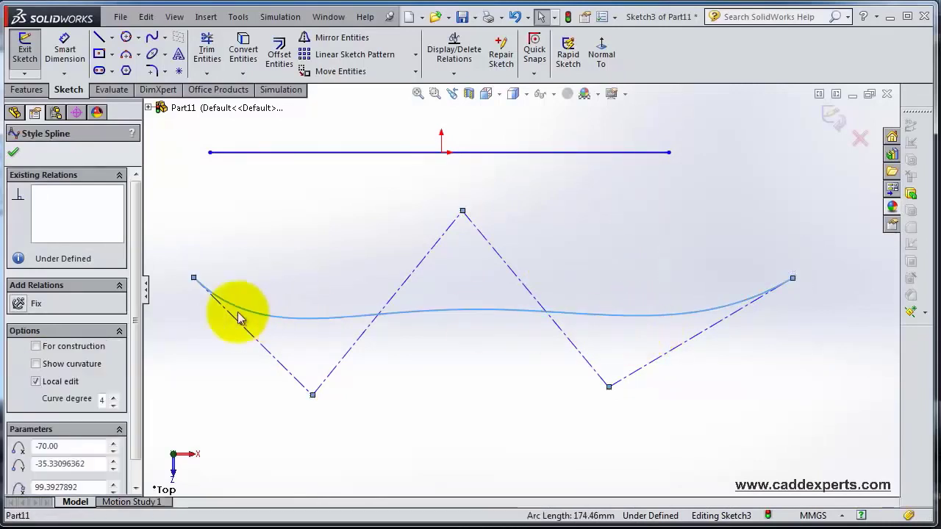
{"action": "left_click", "coordinate": [219, 299]}
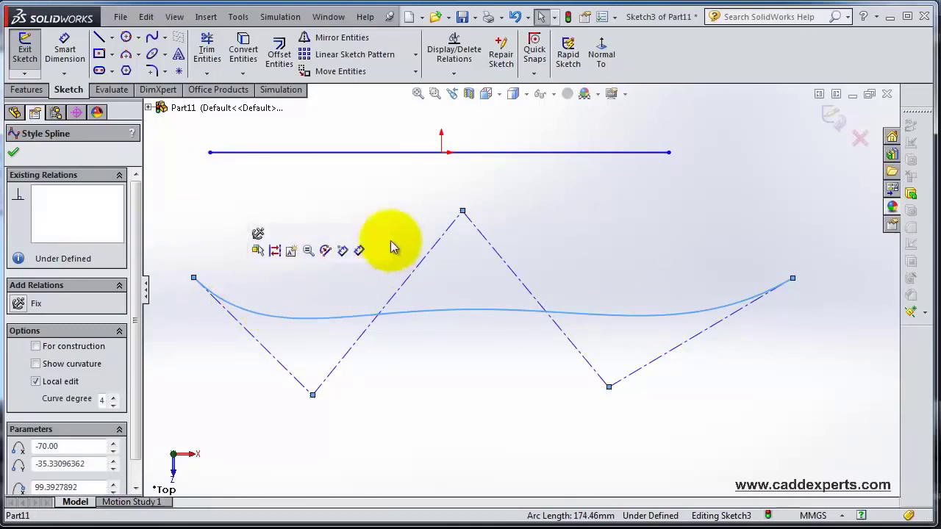
{"action": "scroll", "coordinate": [469, 219], "scroll_direction": "up", "scroll_amount": 6}
{"action": "scroll", "coordinate": [469, 218], "scroll_direction": "up", "scroll_amount": 2}
{"action": "scroll", "coordinate": [491, 219], "scroll_direction": "down", "scroll_amount": 3}
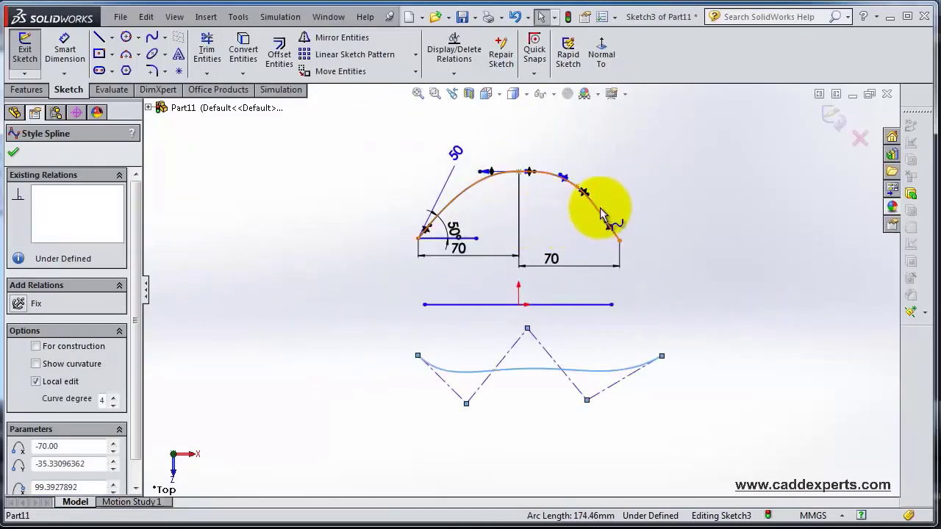
{"action": "left_click", "coordinate": [583, 195]}
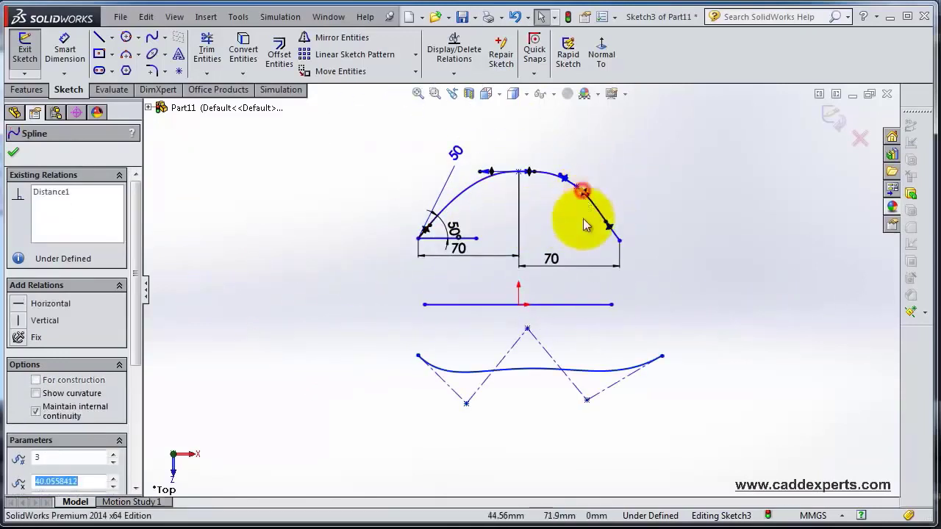
{"action": "left_click", "coordinate": [580, 361]}
{"action": "left_click", "coordinate": [549, 358]}
{"action": "left_click", "coordinate": [548, 367]}
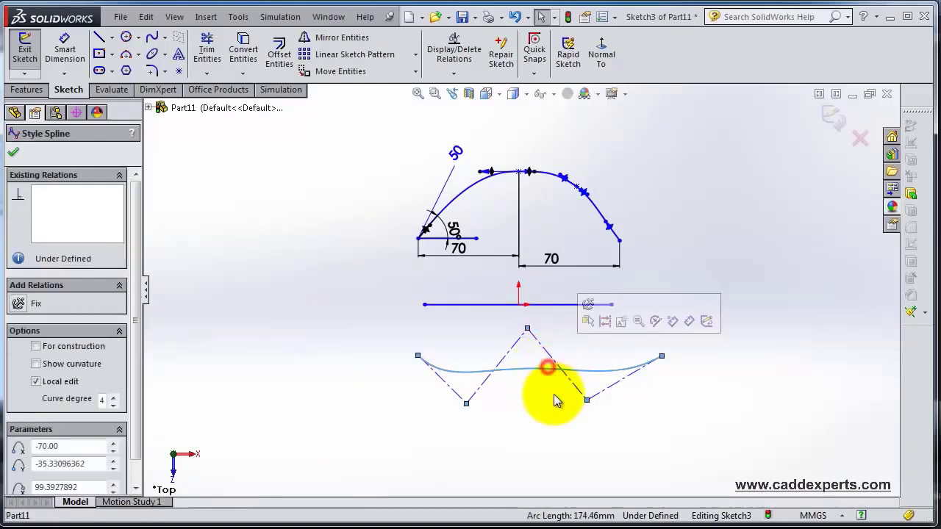
Move the style spline's lower-right control vertex outward and down to about X 58, Y -71 mm
{"action": "scroll", "coordinate": [589, 394], "scroll_direction": "down", "scroll_amount": 2}
{"action": "scroll", "coordinate": [596, 363], "scroll_direction": "down", "scroll_amount": 2}
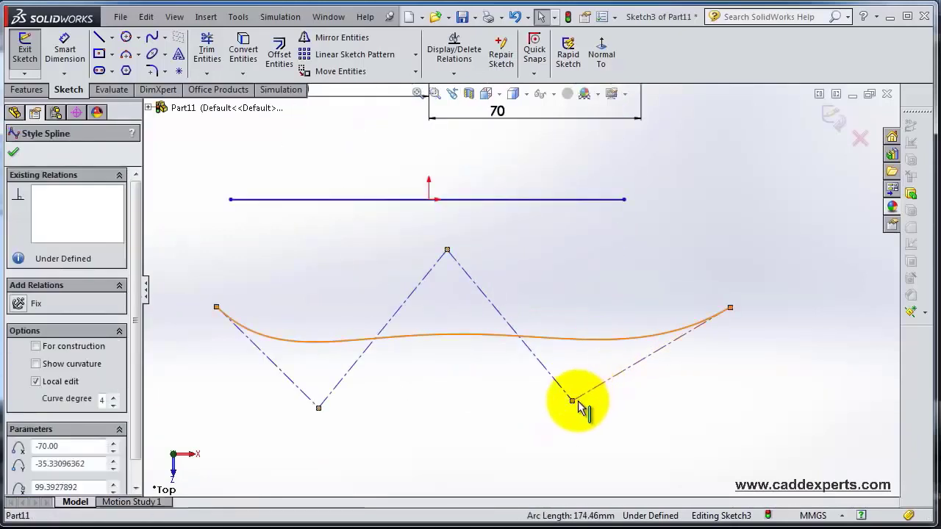
{"action": "left_click_drag", "start_coordinate": [572, 401], "coordinate": [604, 415]}
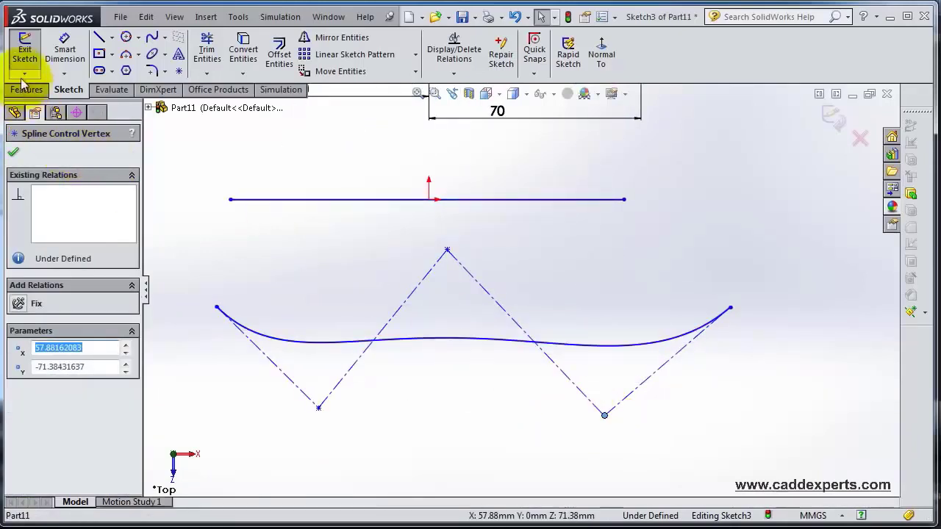
Draw a line about 169 mm long connecting the style spline's left and right endpoints
{"action": "left_click", "coordinate": [99, 37]}
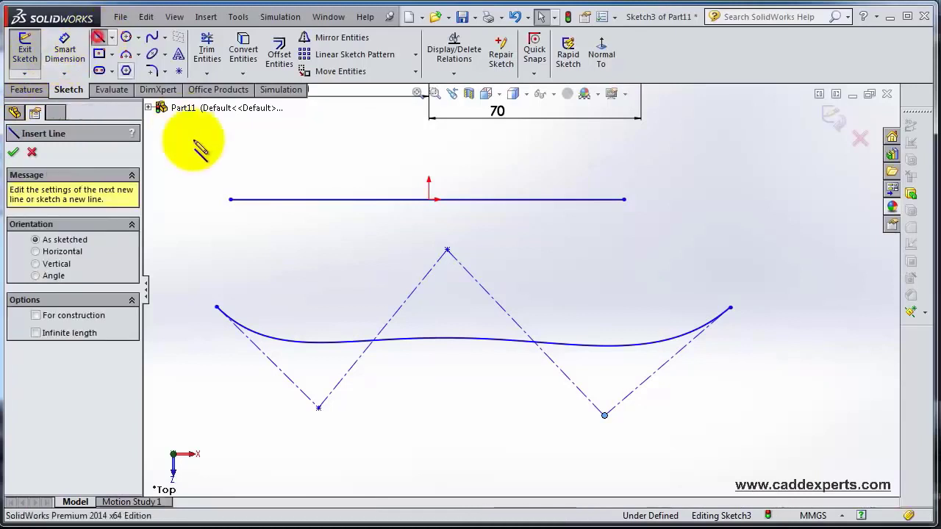
{"action": "left_click", "coordinate": [216, 307]}
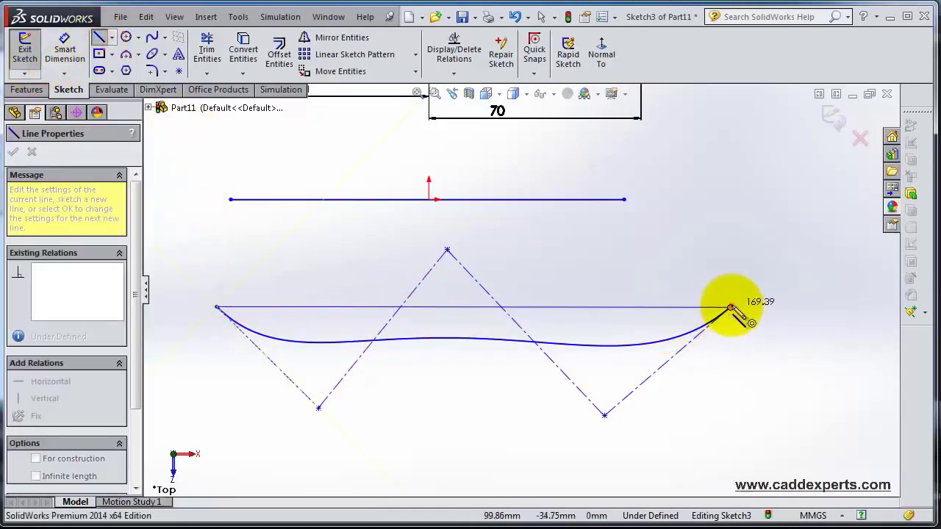
{"action": "left_click", "coordinate": [731, 307]}
Dimension the angle between the control polygon's leftmost segment and the connecting line as 45 degrees
{"action": "left_click", "coordinate": [64, 49]}
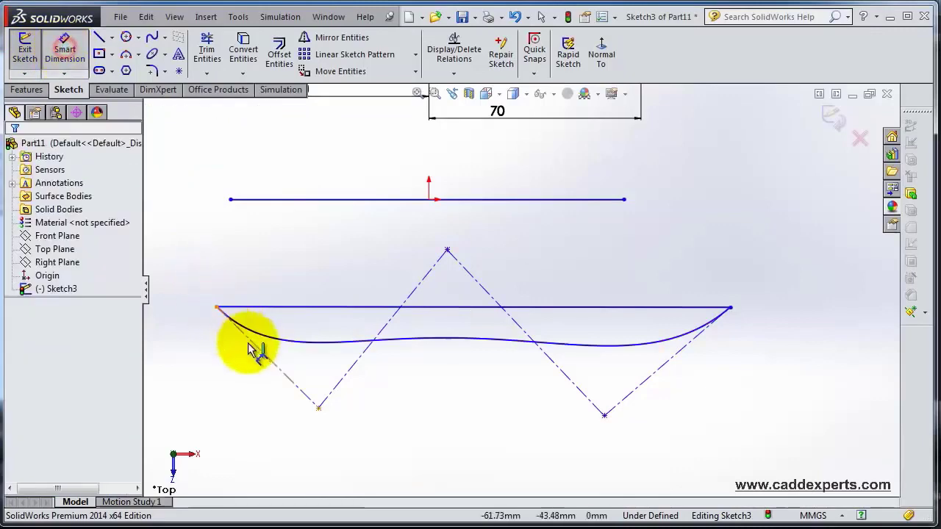
{"action": "left_click", "coordinate": [269, 358]}
{"action": "left_click", "coordinate": [295, 308]}
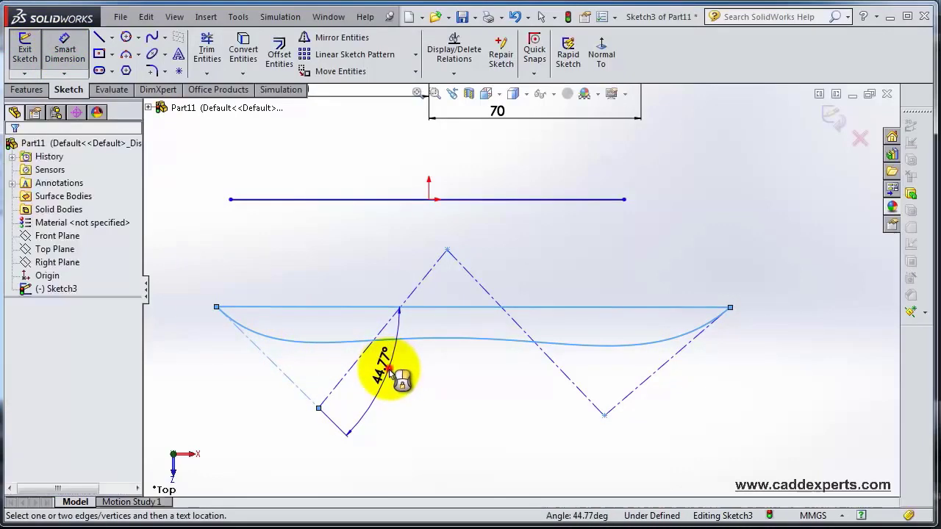
{"action": "left_click", "coordinate": [390, 373]}
{"action": "type", "text": "45"}
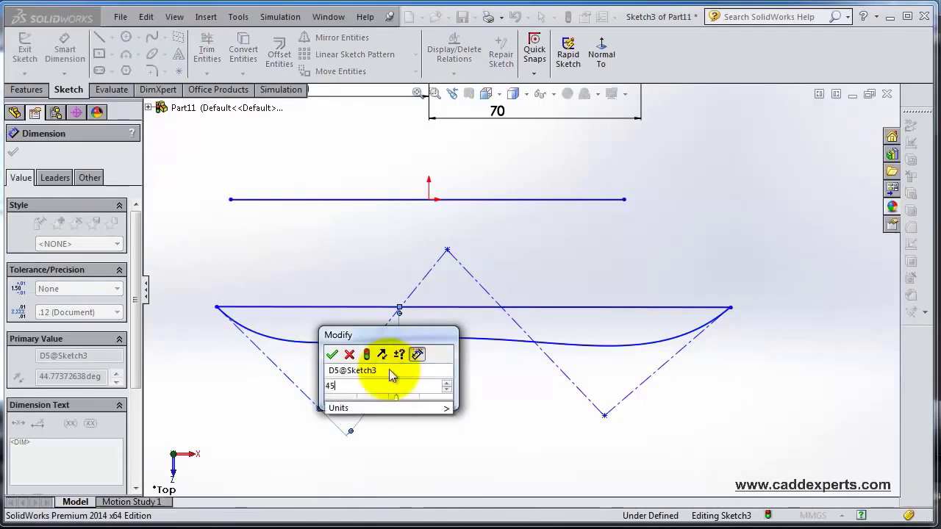
{"action": "key", "text": "Return"}
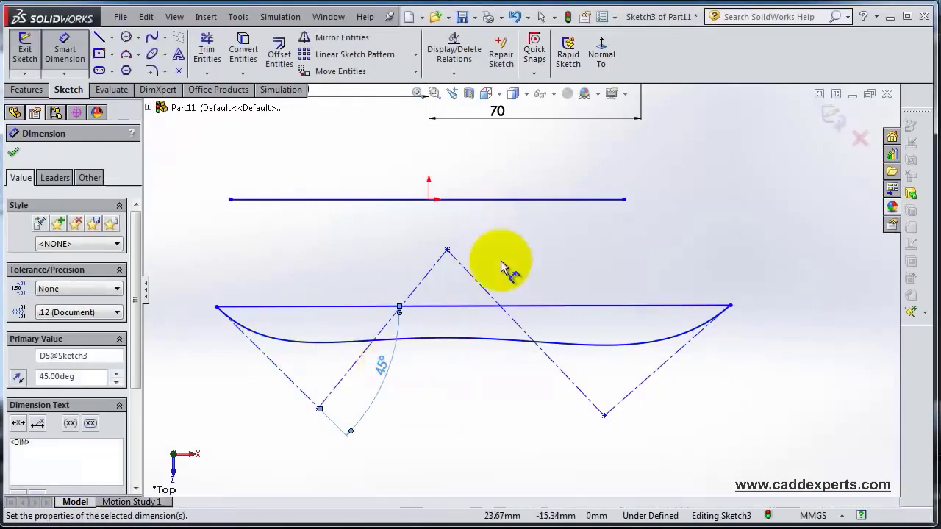
Dimension the angle between the two control polygon segments meeting at the upper middle vertex as 90 degrees
{"action": "left_click", "coordinate": [437, 266]}
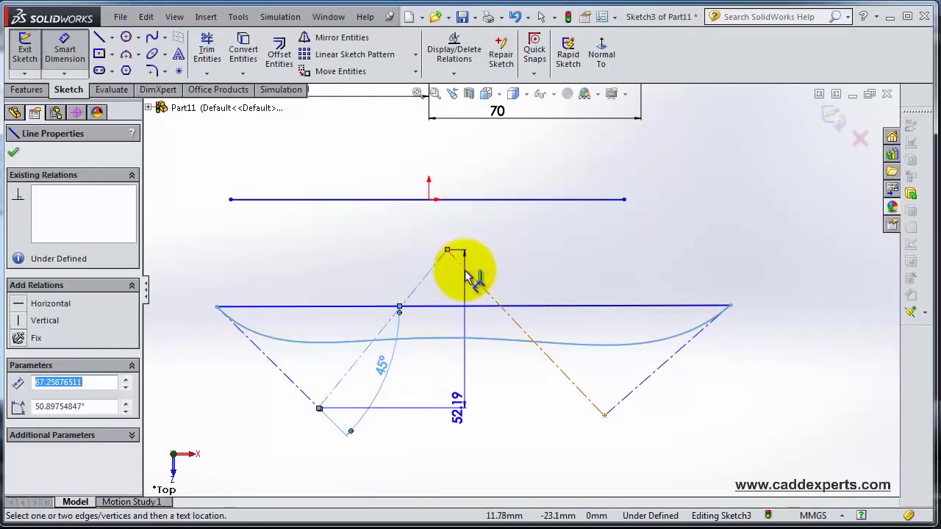
{"action": "left_click", "coordinate": [468, 272]}
{"action": "left_click", "coordinate": [456, 285]}
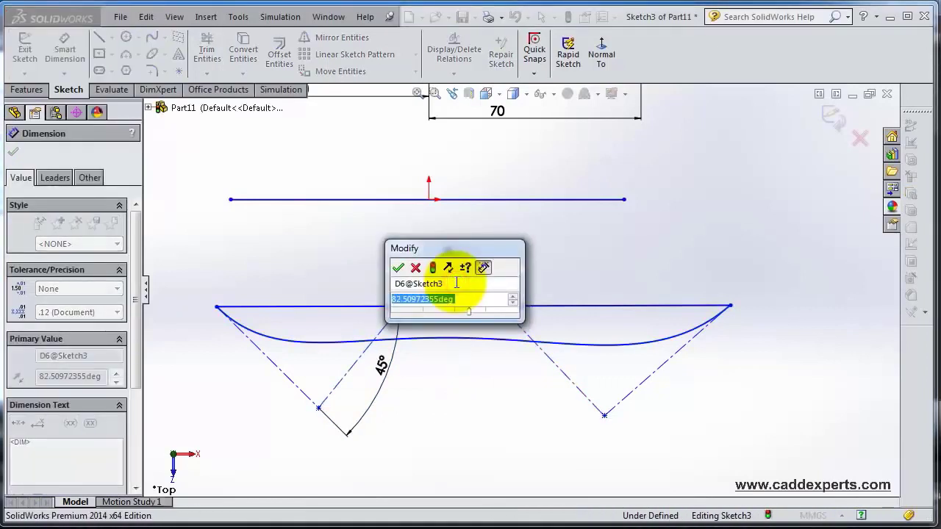
{"action": "type", "text": "90"}
{"action": "key", "text": "Return"}
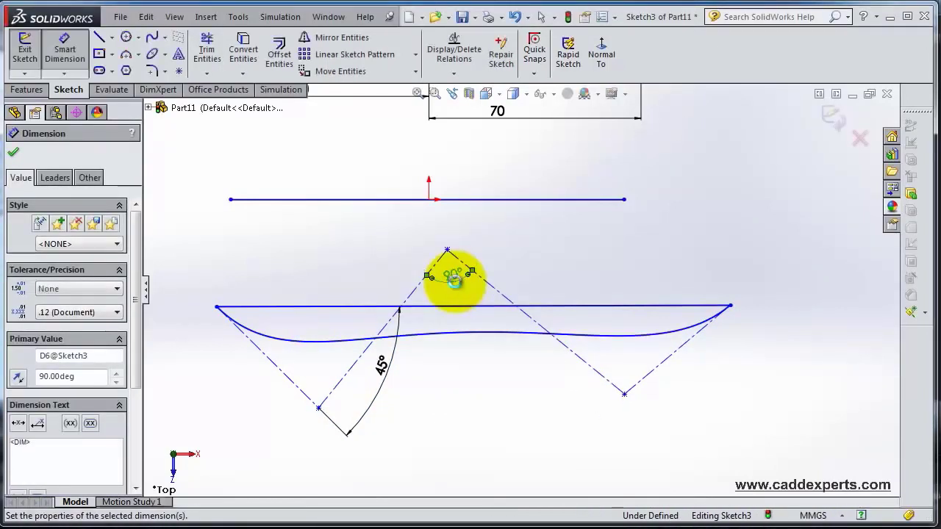
Dimension the angle between the connecting line and the polygon segment running from the middle vertex to the lower-right vertex as 45 degrees
{"action": "left_click", "coordinate": [610, 379]}
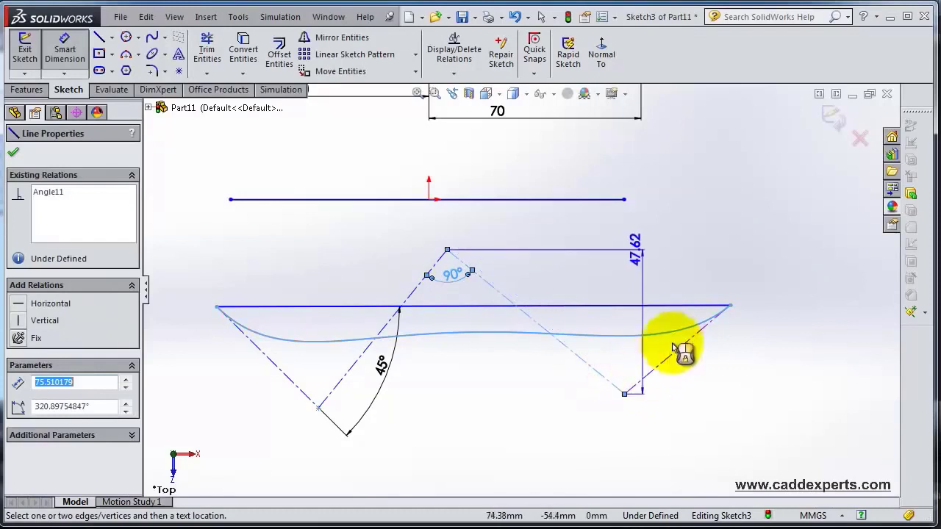
{"action": "left_click", "coordinate": [716, 309]}
{"action": "left_click", "coordinate": [726, 357]}
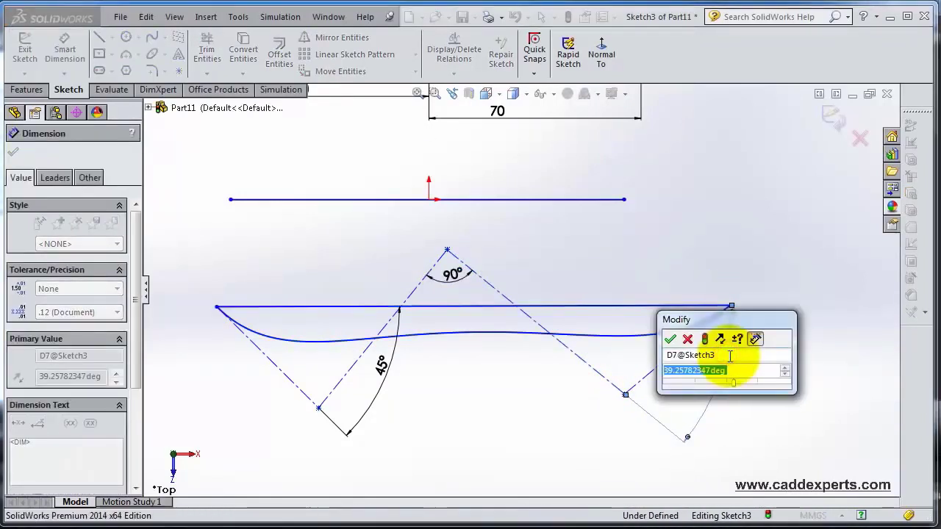
{"action": "type", "text": "45"}
{"action": "key", "text": "Return"}
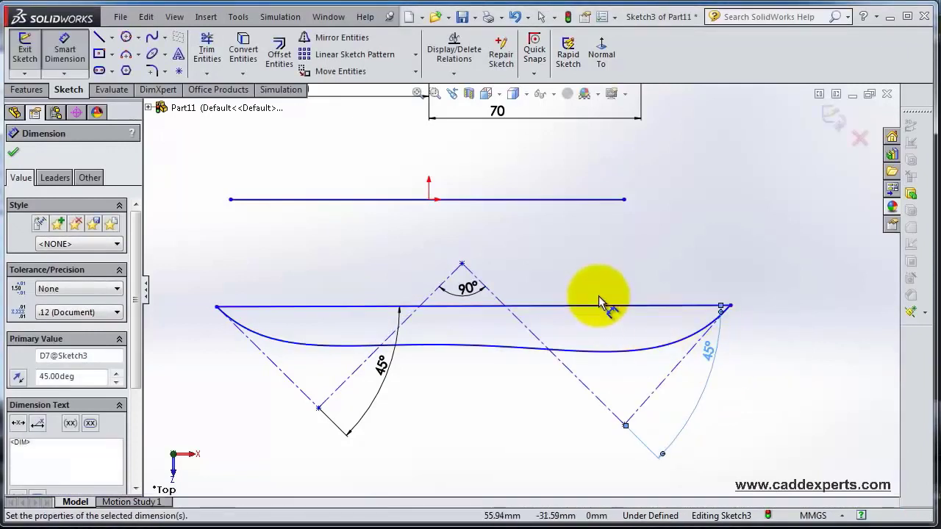
Dimension the length of the line connecting the style spline's endpoints as 180 mm
{"action": "left_click", "coordinate": [599, 309]}
{"action": "left_click", "coordinate": [471, 245]}
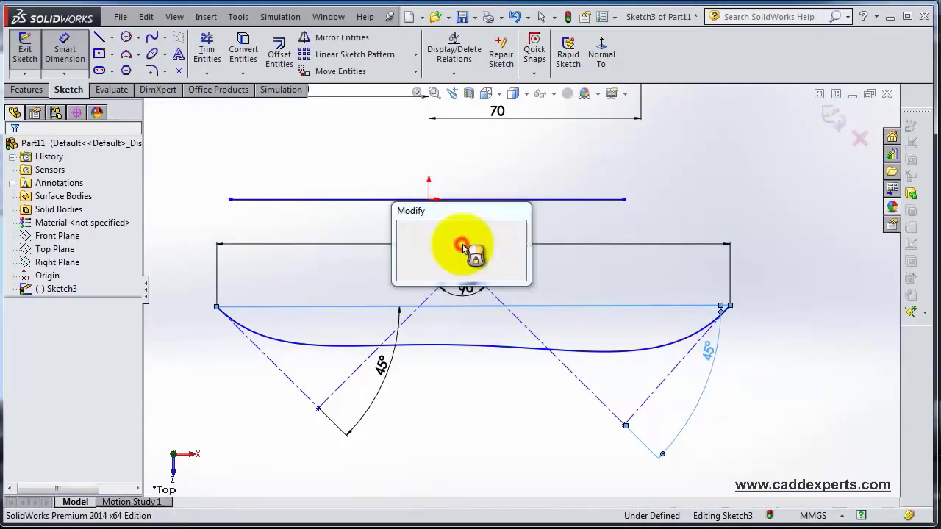
{"action": "type", "text": "180"}
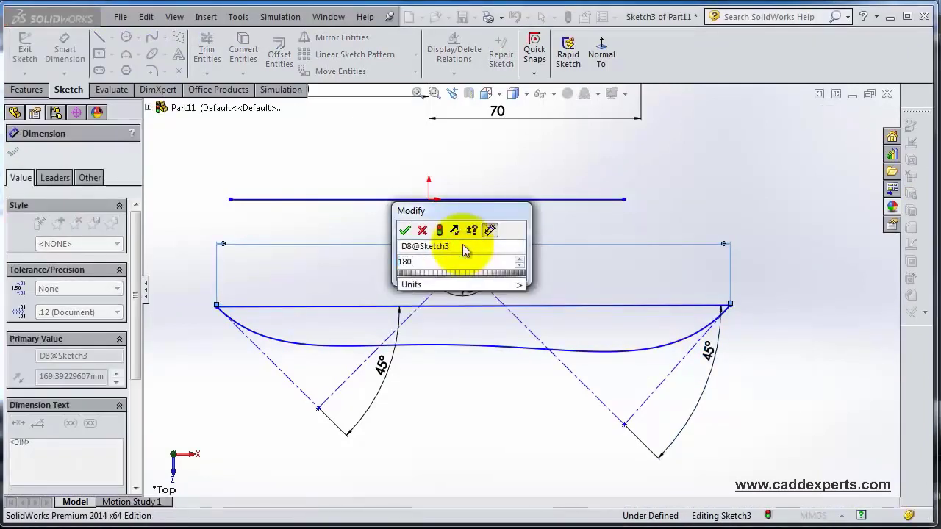
{"action": "key", "text": "Return"}
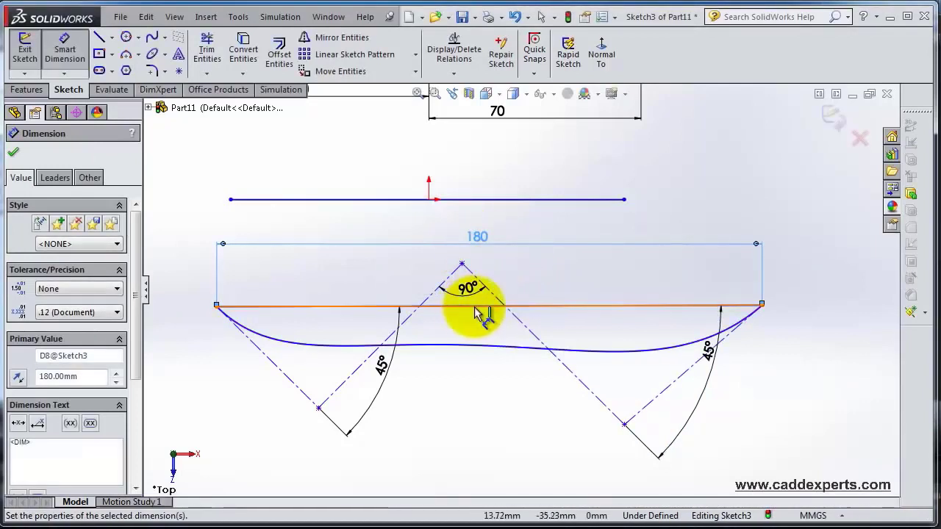
Add a Midpoint relation between the sketch origin and the line connecting the style spline's endpoints
{"action": "scroll", "coordinate": [565, 264], "scroll_direction": "up", "scroll_amount": 1}
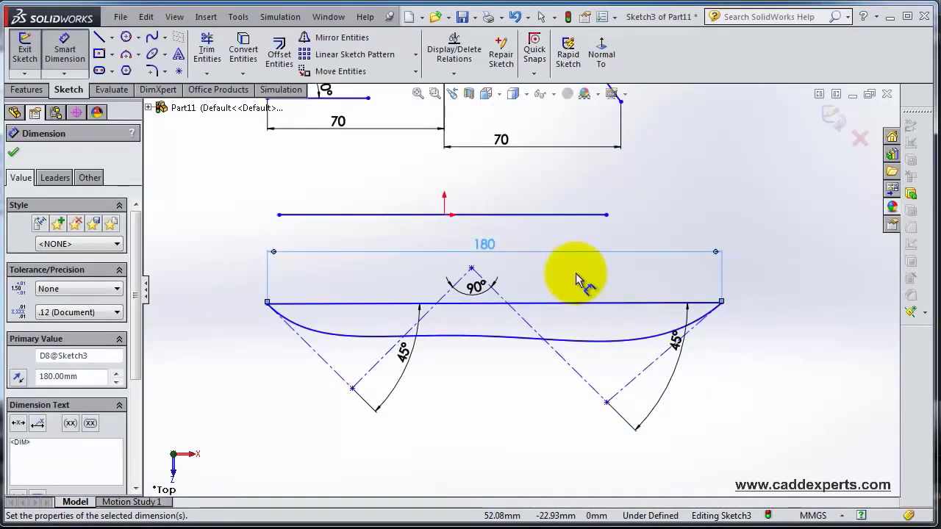
{"action": "left_click", "coordinate": [576, 272]}
{"action": "left_click", "coordinate": [570, 302]}
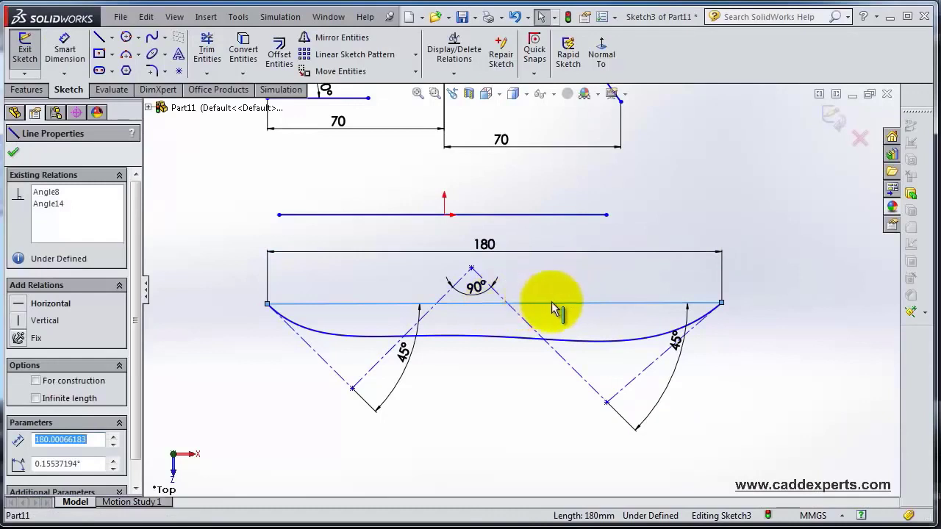
{"action": "left_click", "coordinate": [445, 215], "text": "ctrl"}
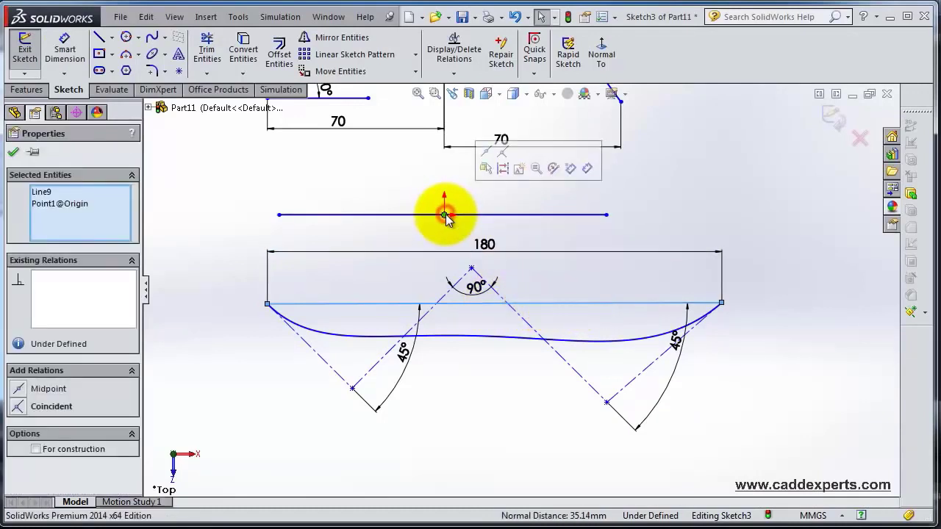
{"action": "left_click", "coordinate": [486, 168]}
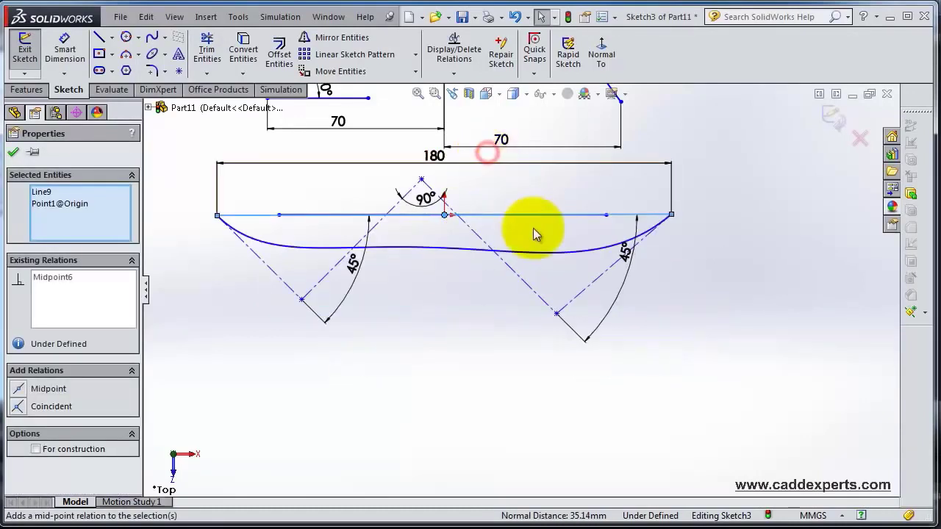
{"action": "scroll", "coordinate": [490, 278], "scroll_direction": "up", "scroll_amount": 1}
{"action": "scroll", "coordinate": [493, 274], "scroll_direction": "down", "scroll_amount": 2}
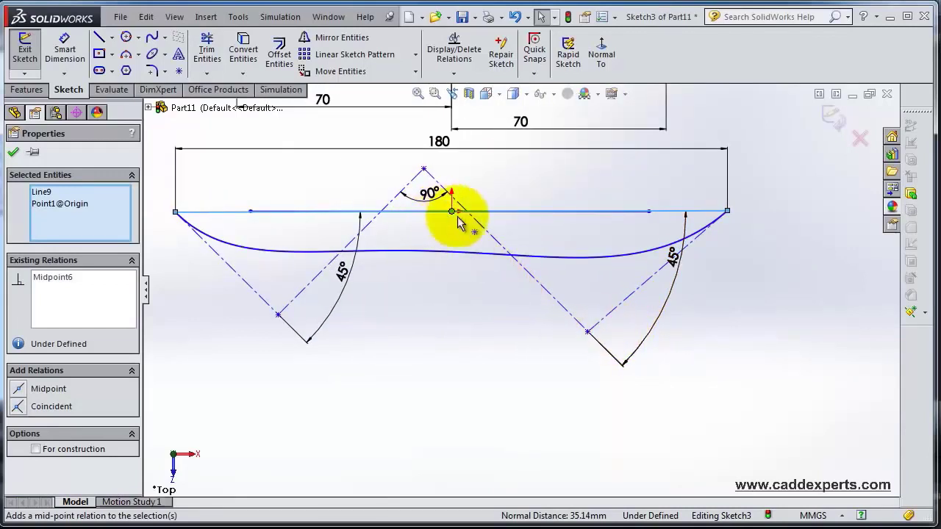
{"action": "scroll", "coordinate": [539, 258], "scroll_direction": "up", "scroll_amount": 2}
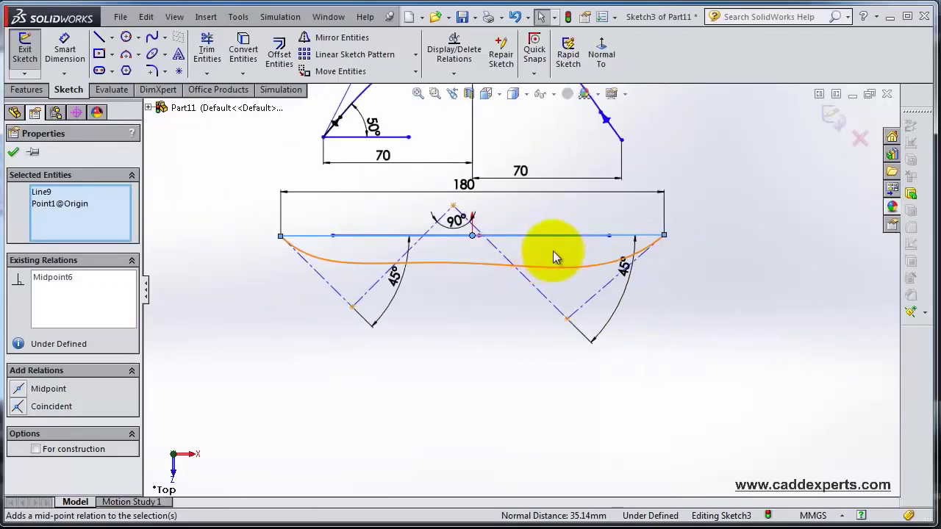
{"action": "left_click", "coordinate": [12, 153]}
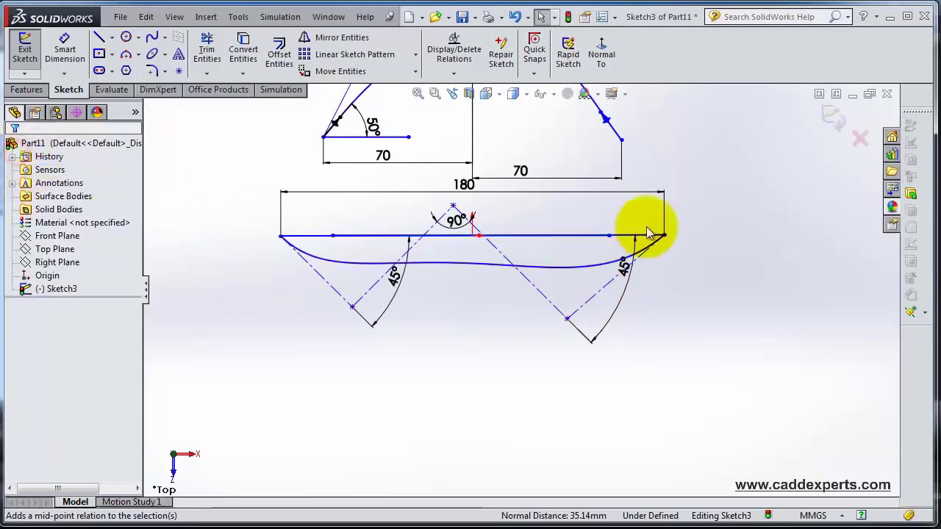
{"action": "scroll", "coordinate": [614, 192], "scroll_direction": "up", "scroll_amount": 3}
{"action": "scroll", "coordinate": [588, 191], "scroll_direction": "down", "scroll_amount": 3}
{"action": "scroll", "coordinate": [235, 191], "scroll_direction": "down", "scroll_amount": 1}
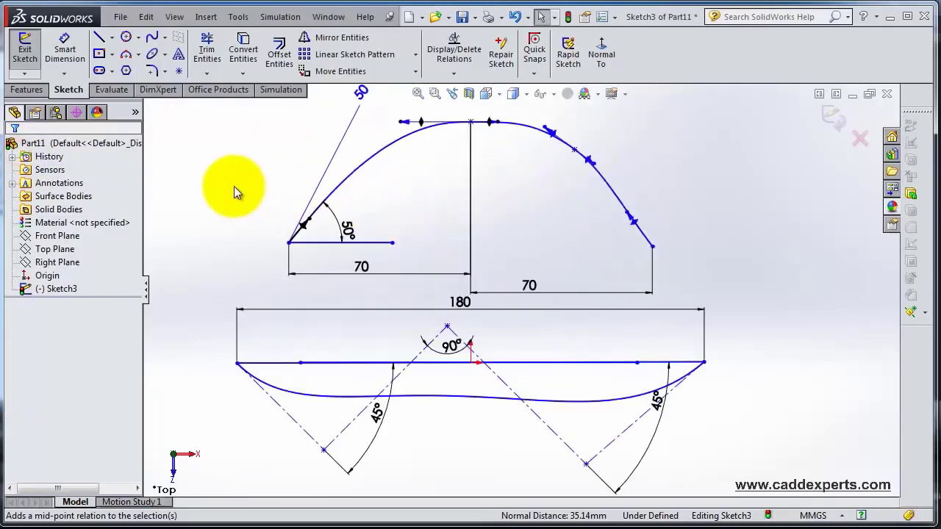